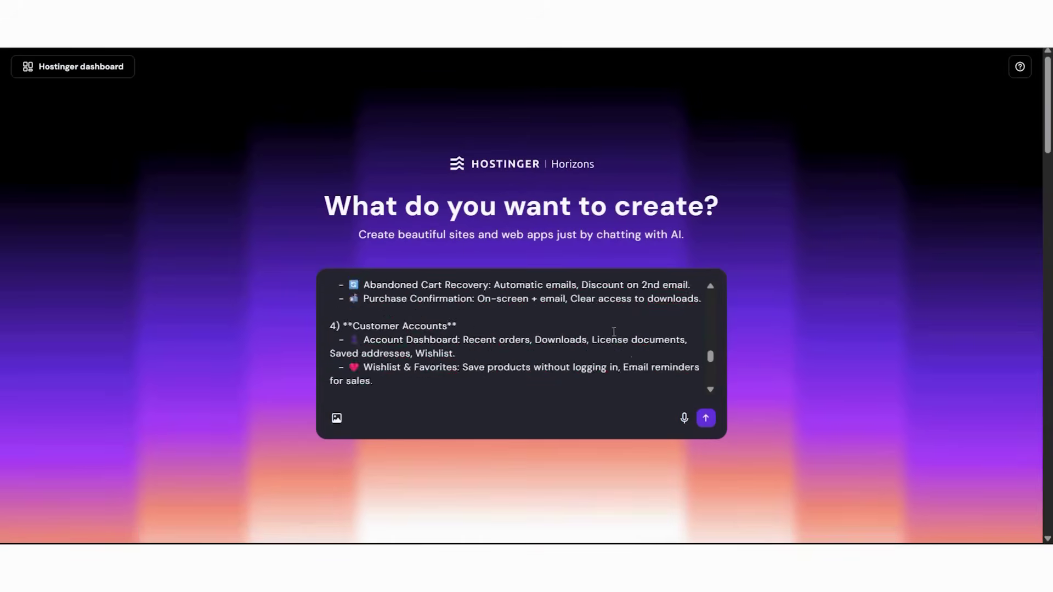
- Scroll the generated CreativeShop preview below the 'Premium Digital Products & Prints' hero
scroll(521, 307, "down", 5)
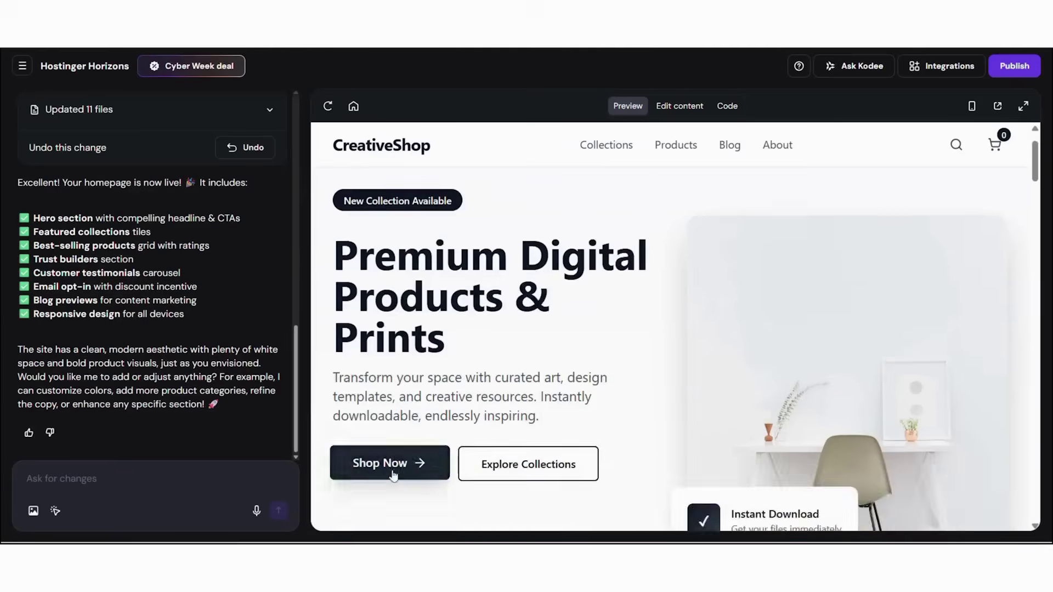
- Scroll the CreativeShop preview before returning to the 'What do you want to create?' start page
scroll(393, 476, "down", 20)
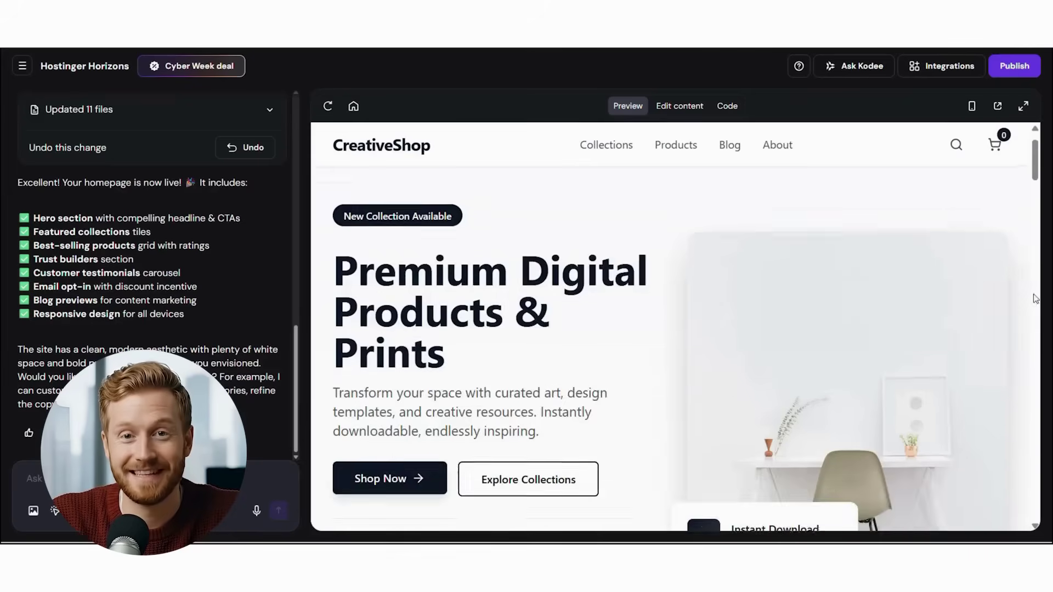
- Scroll the reopened CreativeShop preview to its 'Premium Digital Products & Prints' hero
scroll(417, 296, "down", 15)
scroll(417, 296, "down", 10)
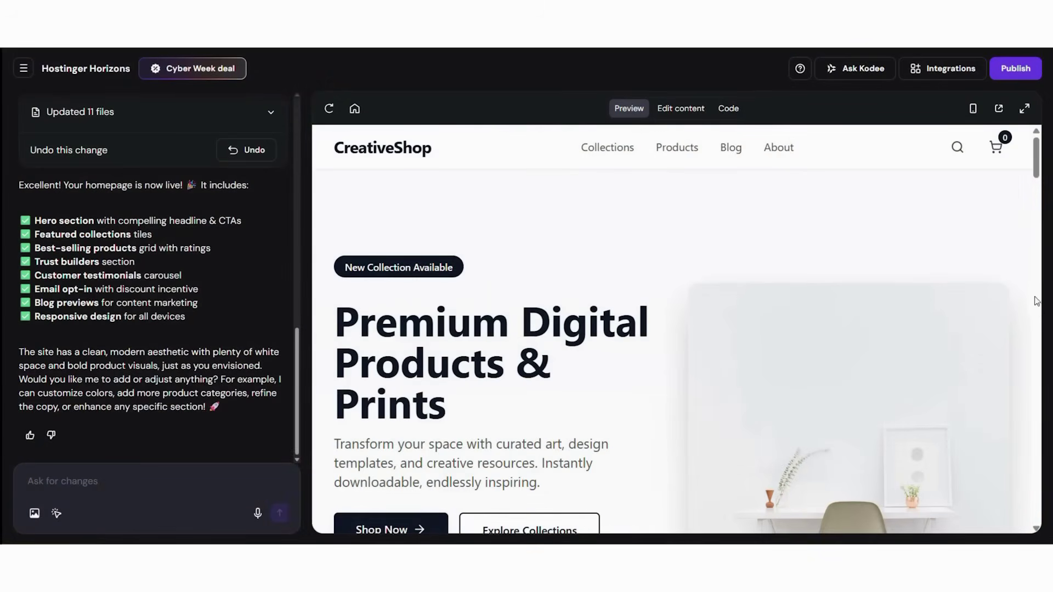
- Scroll through Featured Collections, Best Sellers and trust badges to 'What Our Customers Say'
scroll(1036, 301, "down", 1)
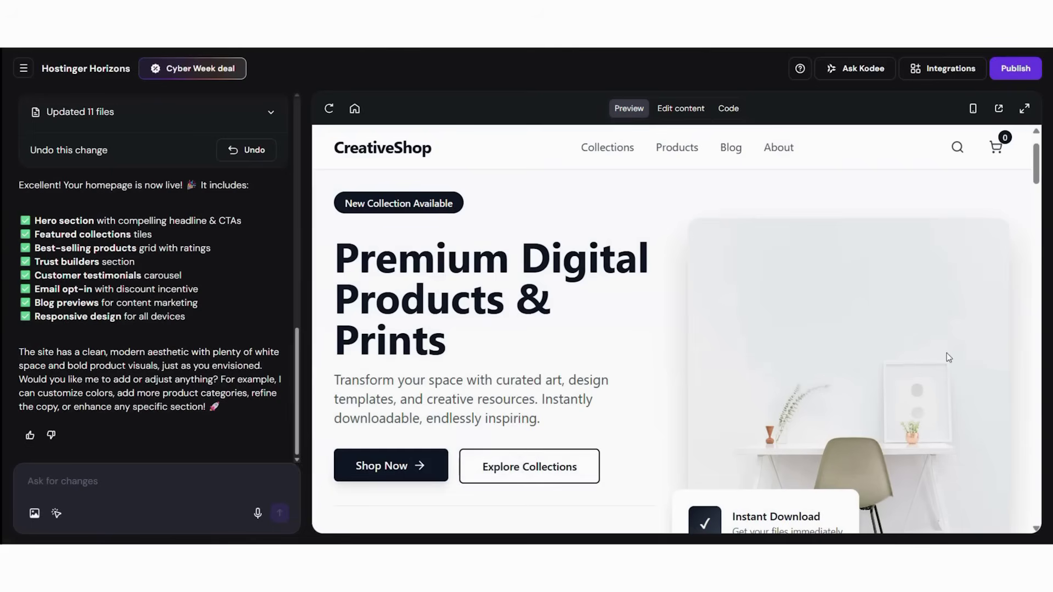
scroll(1036, 304, "down", 6)
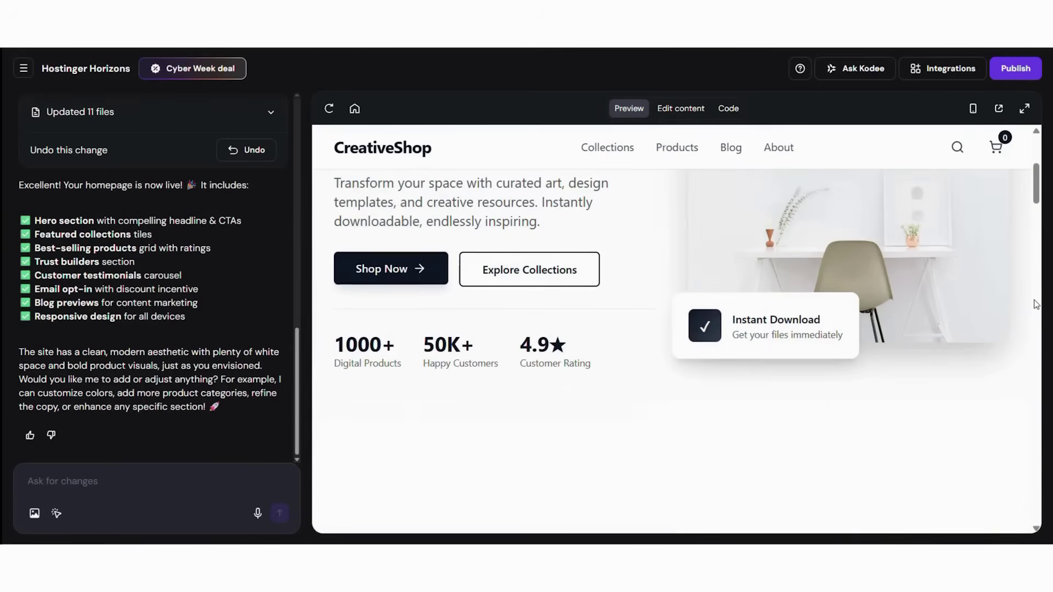
scroll(1036, 304, "down", 3)
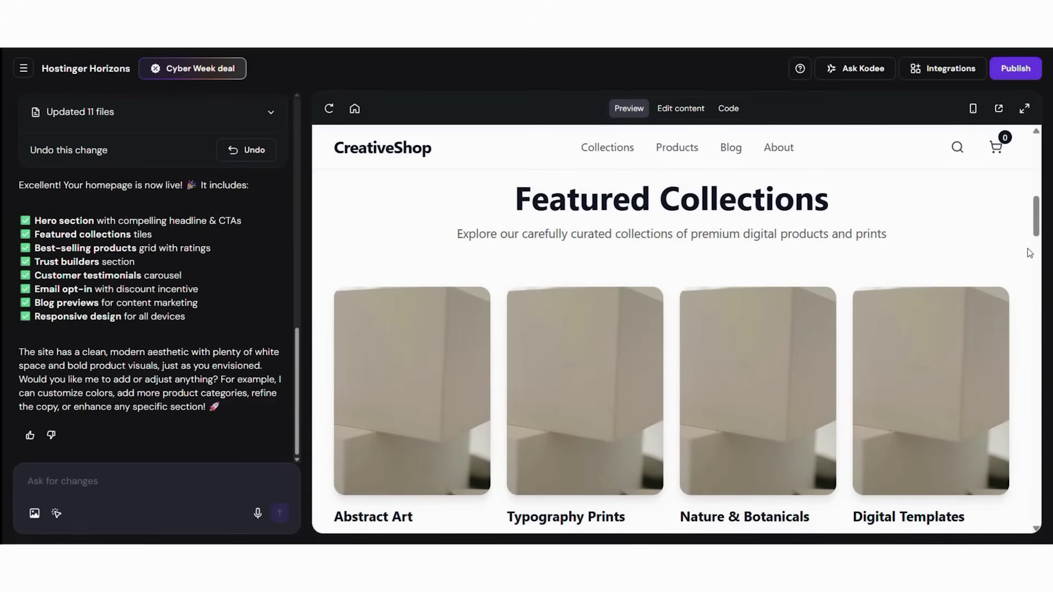
scroll(1029, 253, "down", 1)
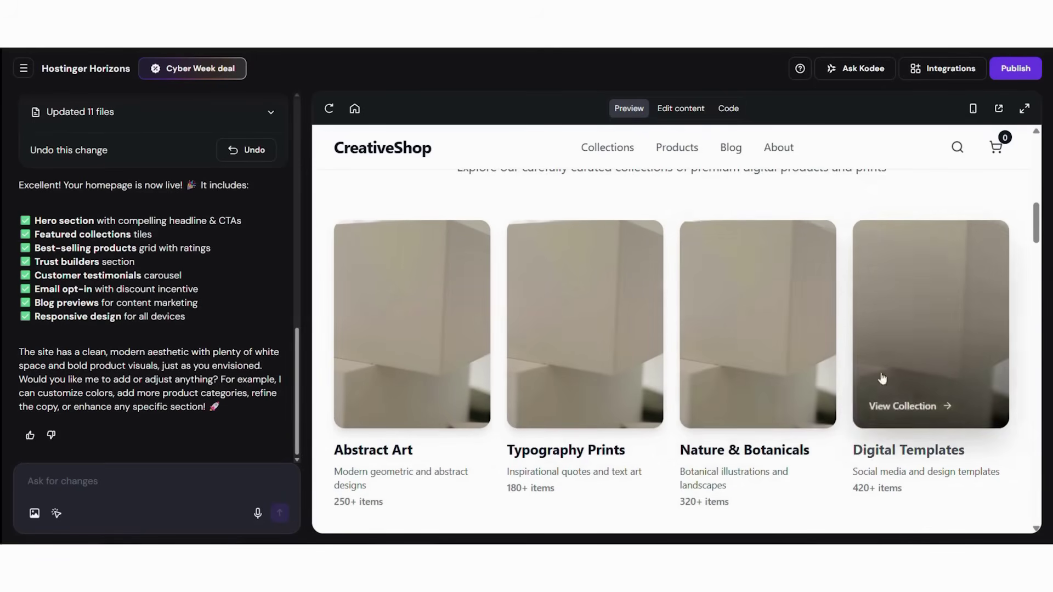
scroll(1026, 382, "down", 3)
scroll(1026, 382, "down", 5)
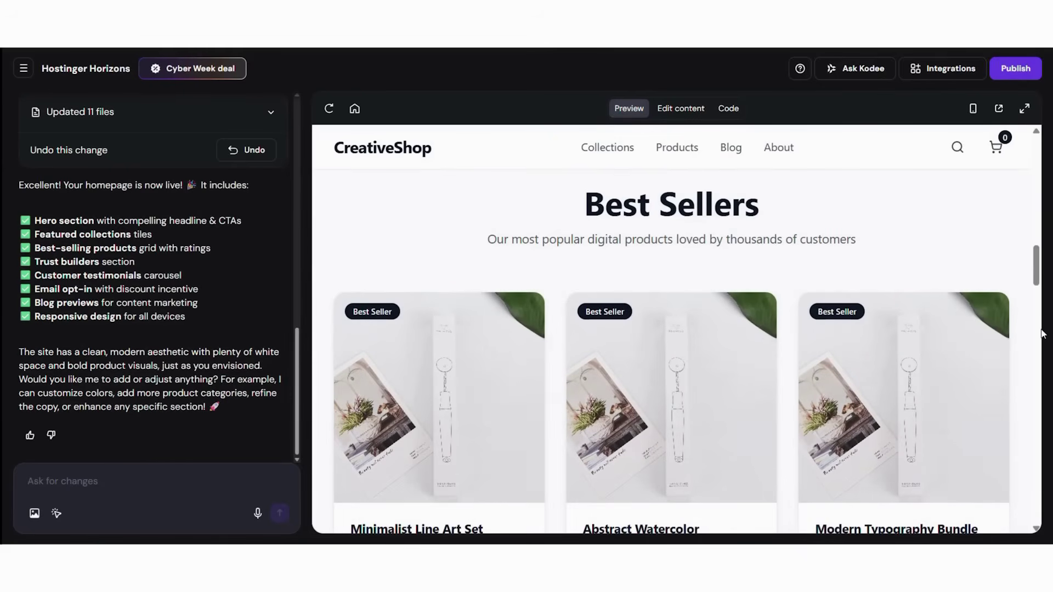
scroll(1040, 333, "down", 2)
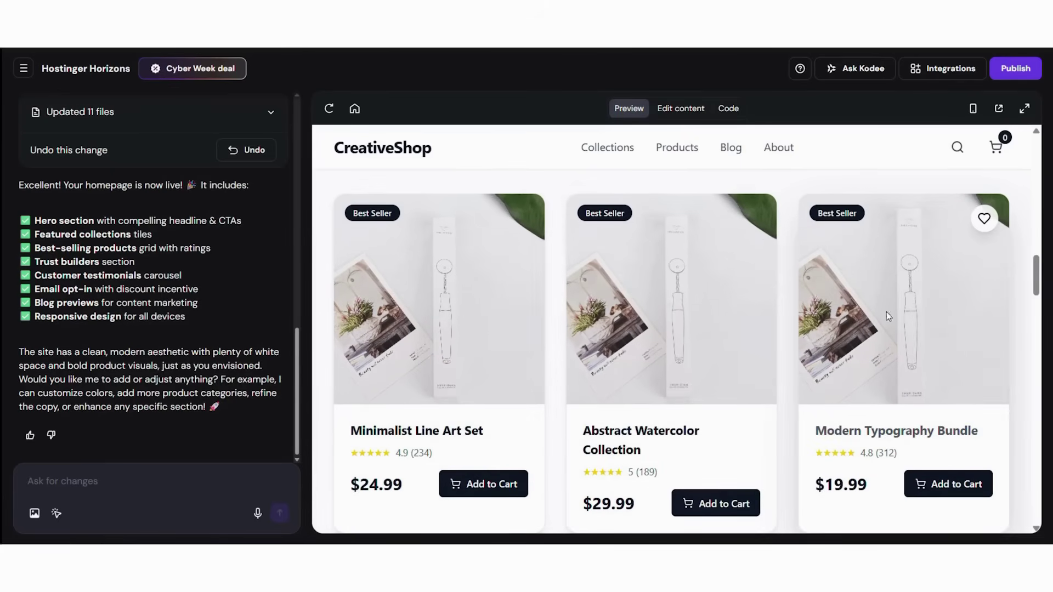
scroll(1013, 405, "down", 6)
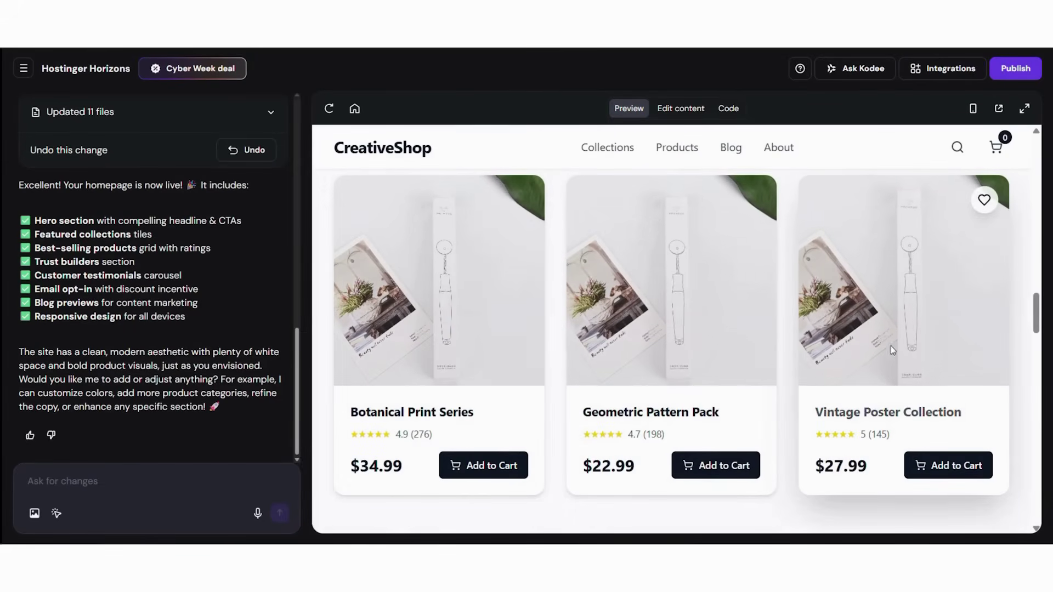
scroll(1022, 428, "down", 6)
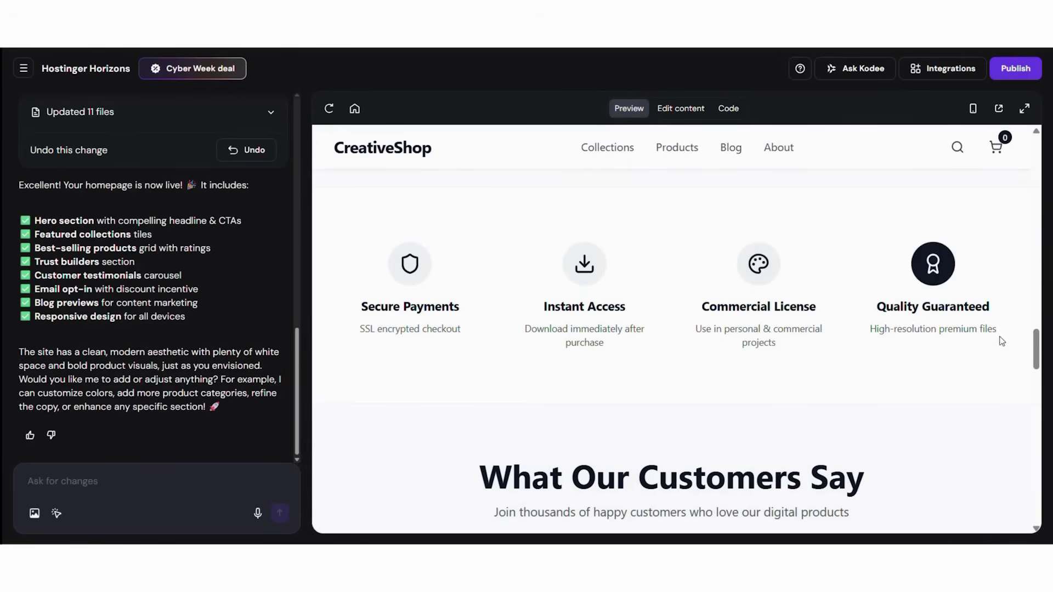
scroll(987, 345, "down", 5)
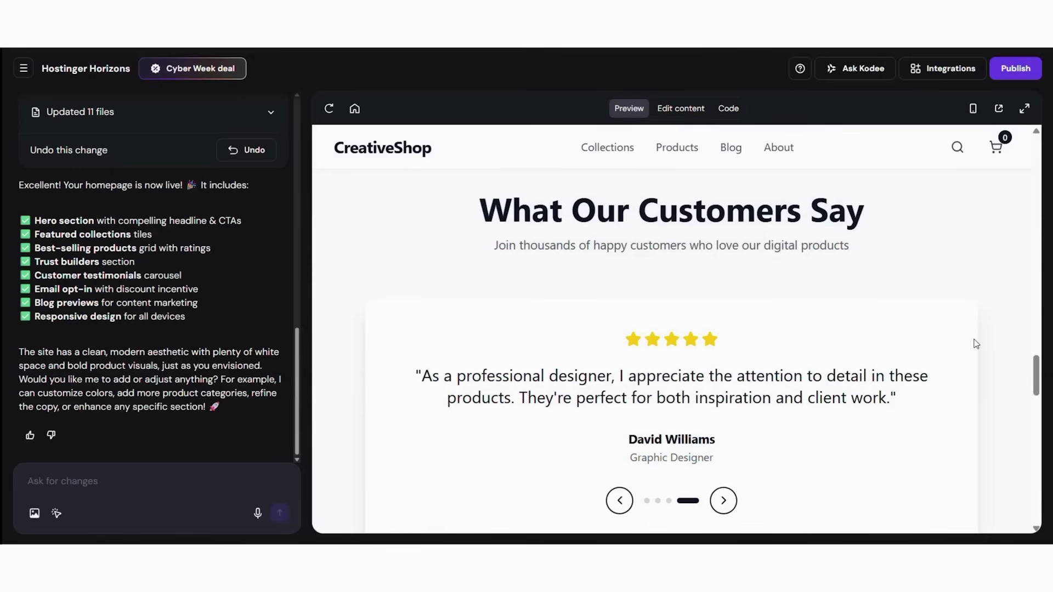
scroll(768, 405, "down", 1)
- Advance the testimonials carousel three times until it wraps back to the first review
left_click(730, 450)
left_click(730, 451)
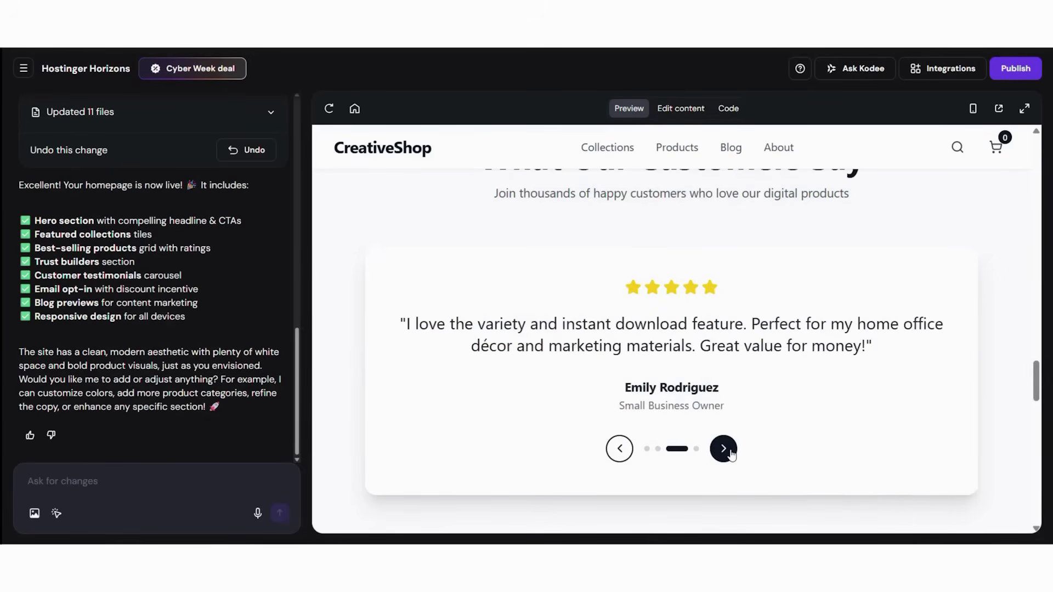
left_click(724, 450)
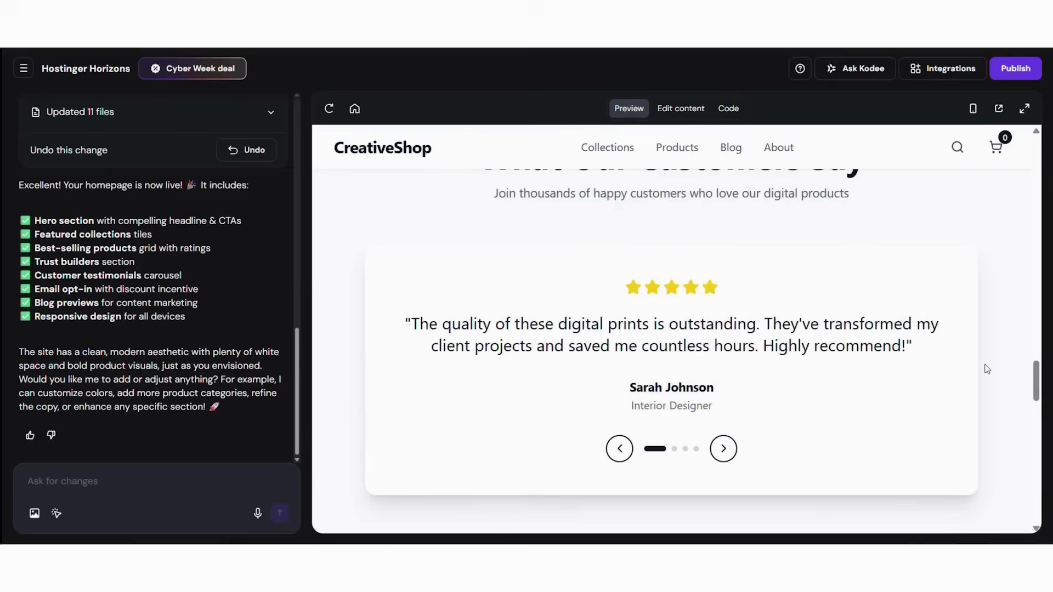
- Scroll down past the newsletter and 'From Our Blog' sections to the footer and back
scroll(985, 334, "down", 5)
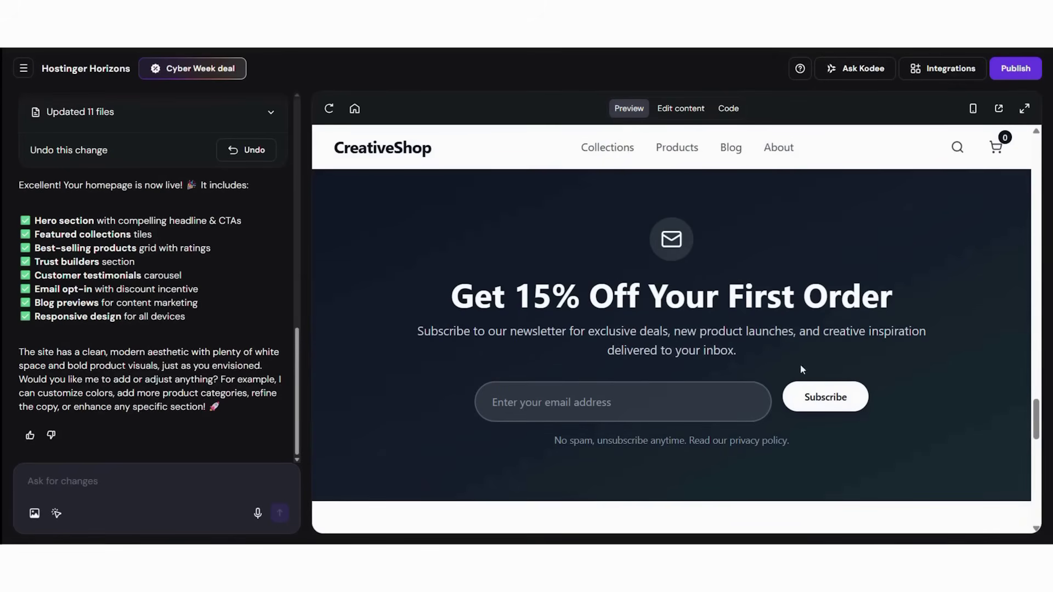
scroll(992, 421, "down", 3)
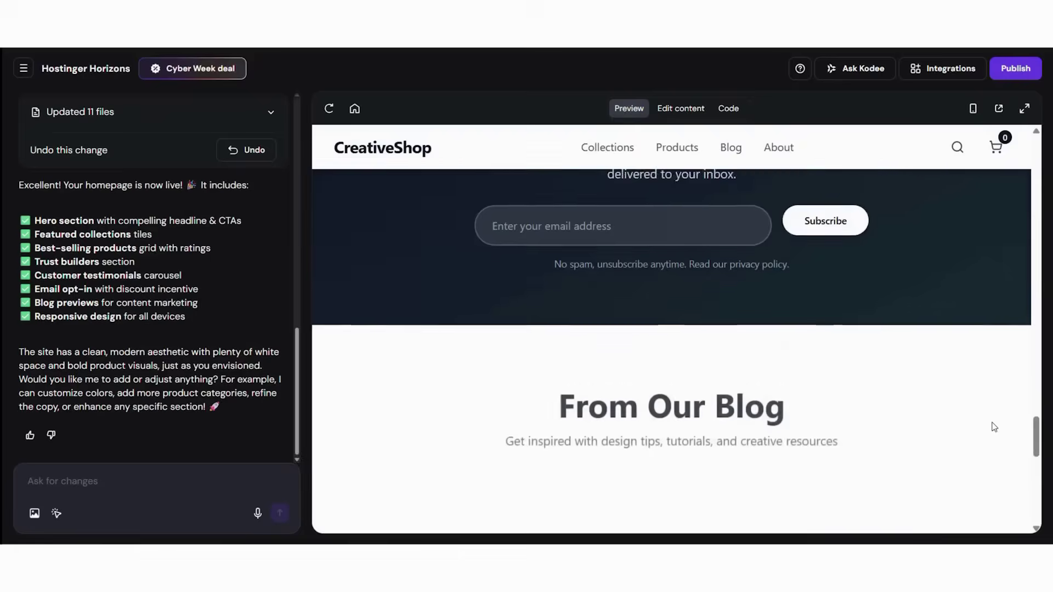
scroll(994, 426, "down", 3)
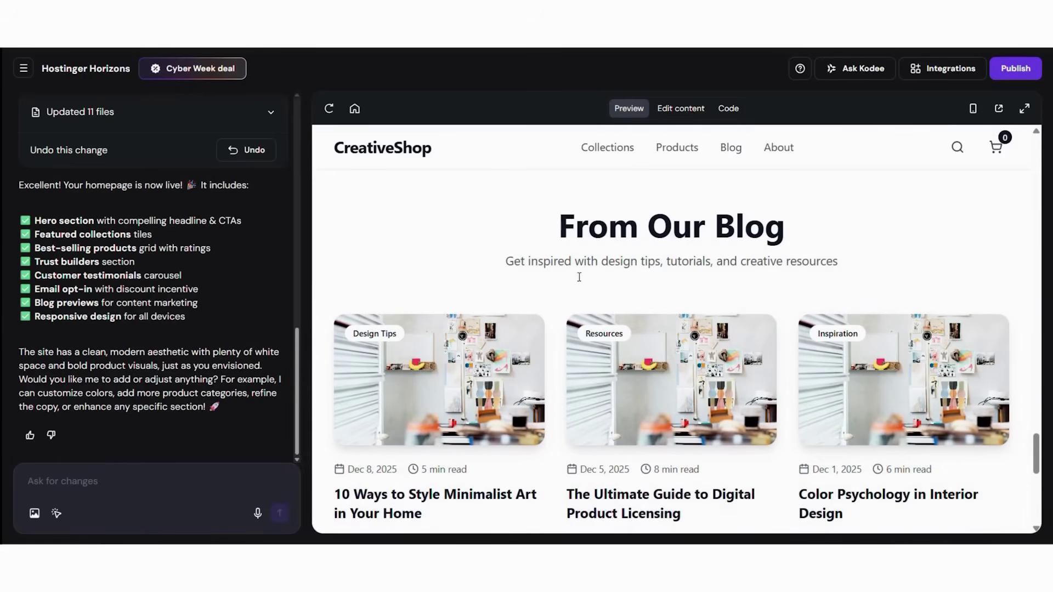
scroll(1007, 296, "down", 1)
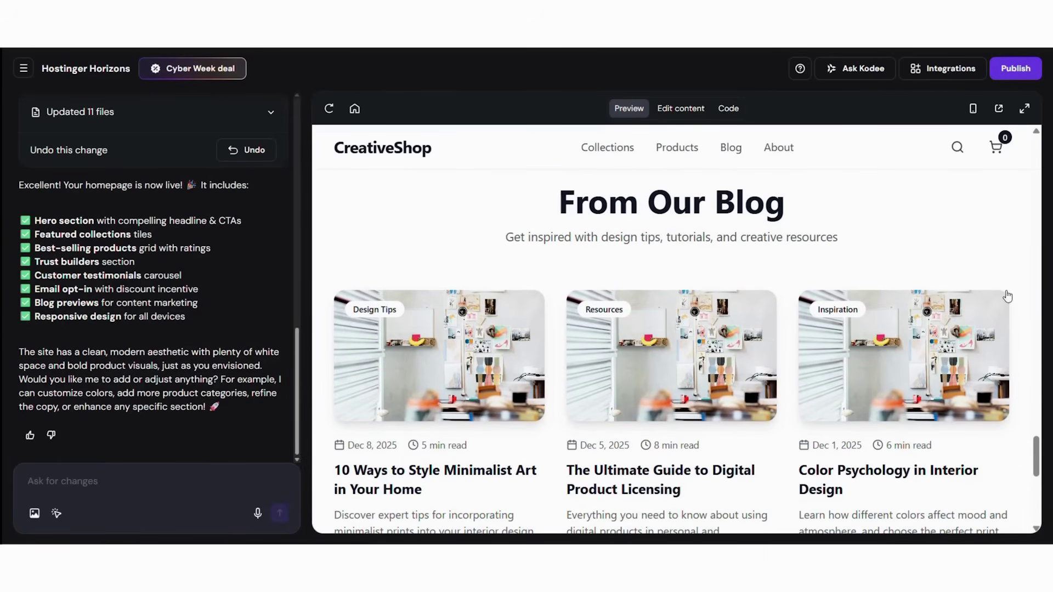
scroll(1027, 314, "down", 3)
scroll(1027, 314, "down", 5)
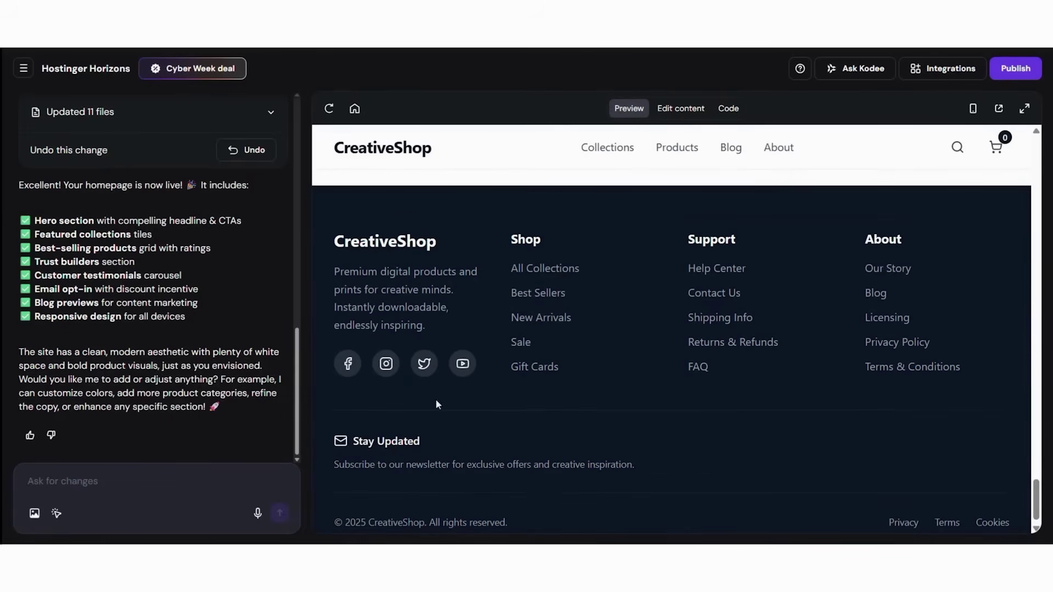
scroll(977, 362, "down", 1)
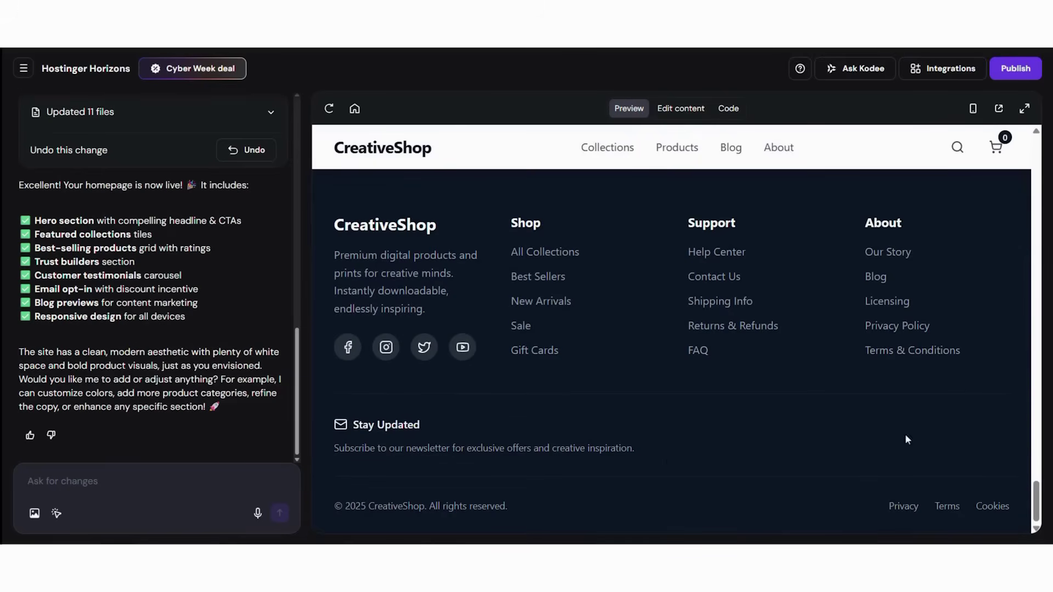
scroll(1004, 386, "up", 1)
scroll(1003, 387, "up", 9)
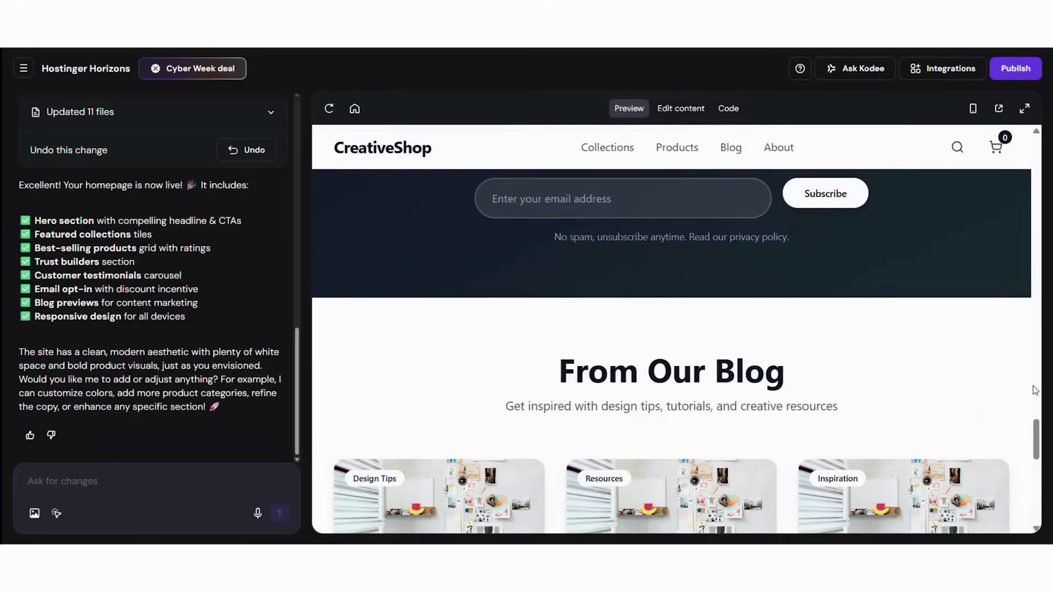
scroll(1035, 390, "up", 20)
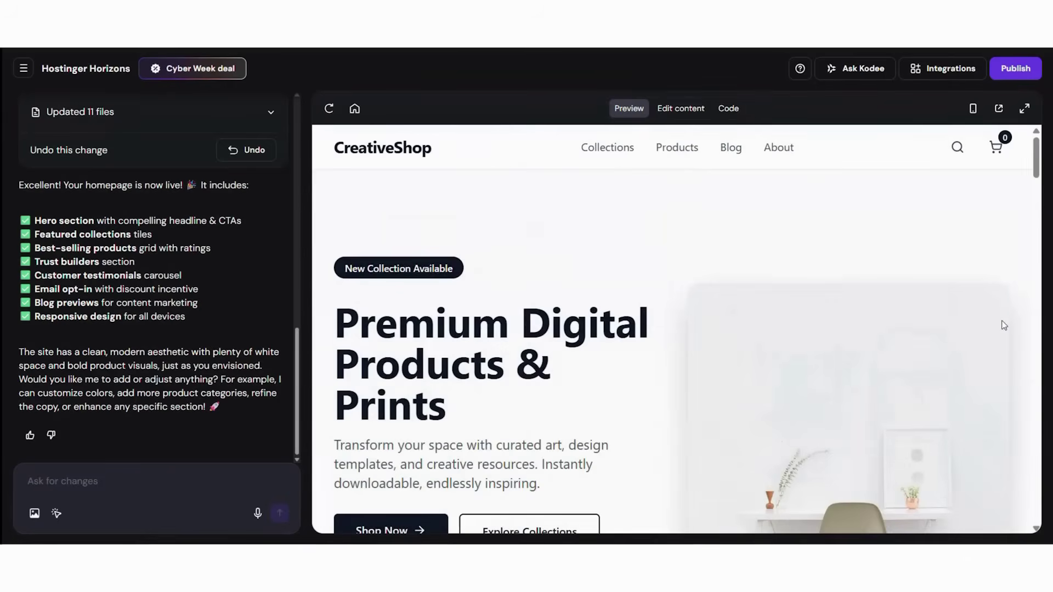
scroll(603, 275, "down", 3)
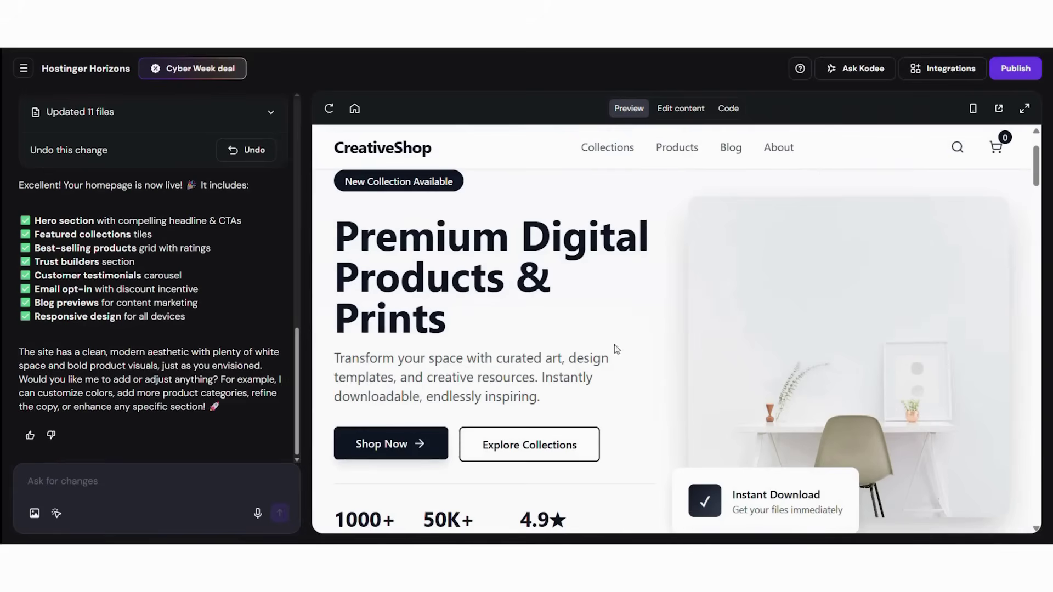
- Try the Collections, Products and Blog nav links, then return to the hero
left_click(611, 150)
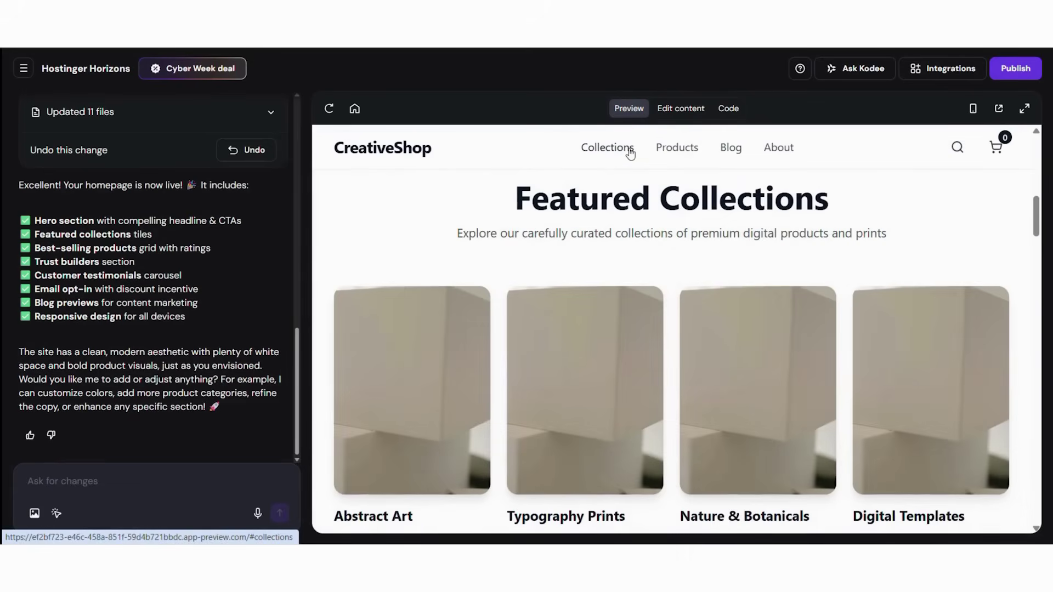
left_click(671, 153)
left_click(733, 148)
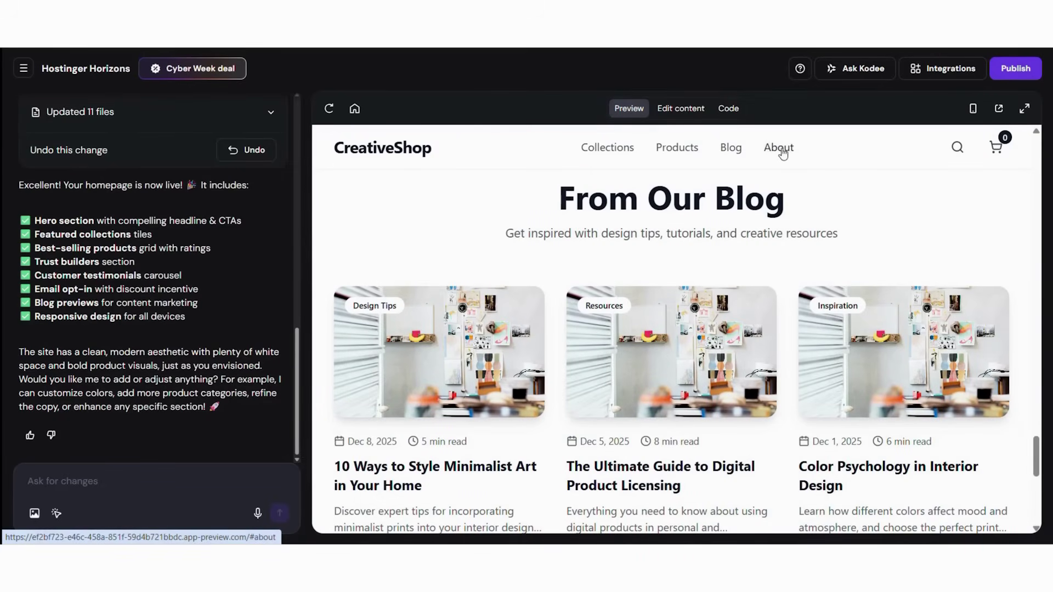
scroll(1012, 285, "up", 10)
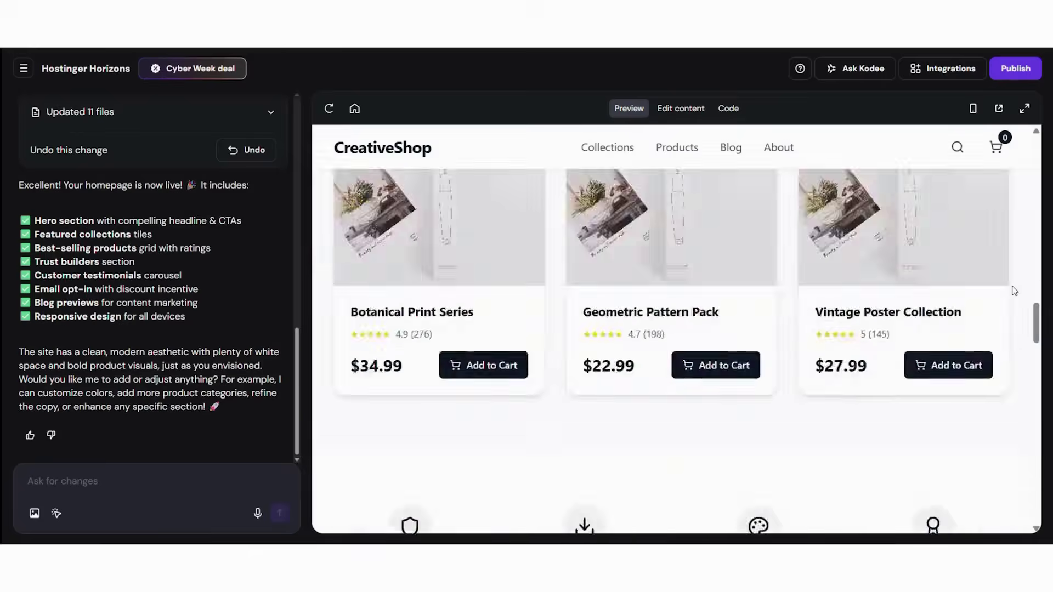
scroll(1012, 285, "up", 10)
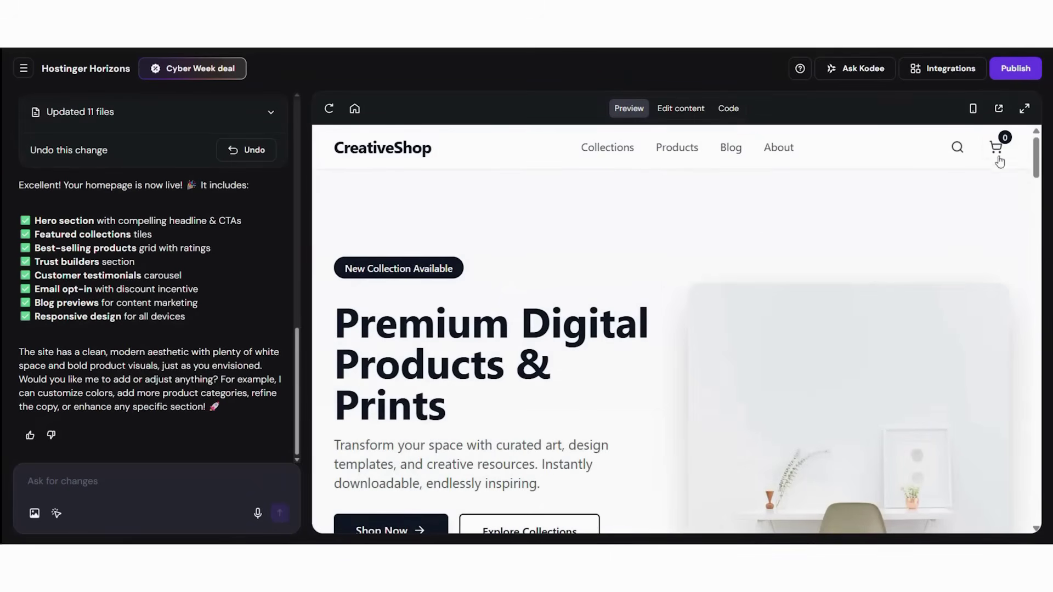
- Switch the site to content editing, then go to the Horizons page in hPanel
left_click(679, 111)
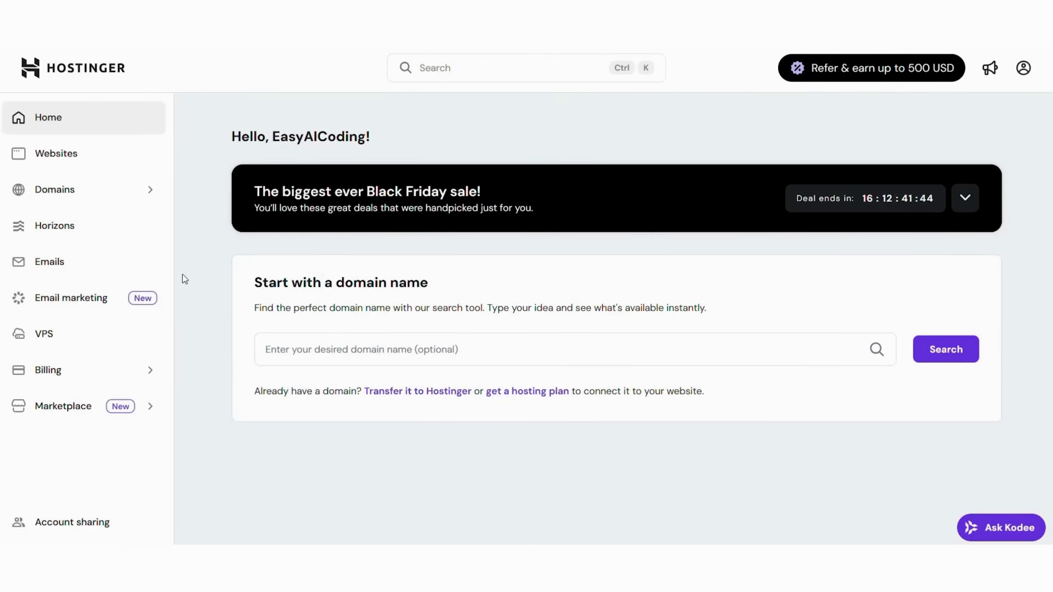
left_click(68, 237)
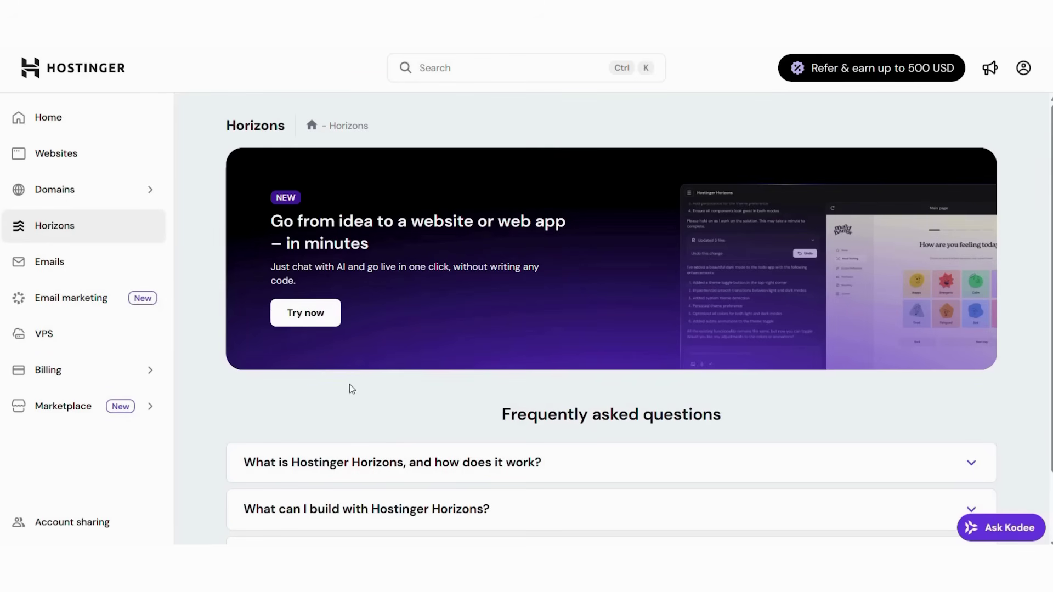
- Launch Horizons from the hPanel banner's Try now button to start a new site
left_click(316, 323)
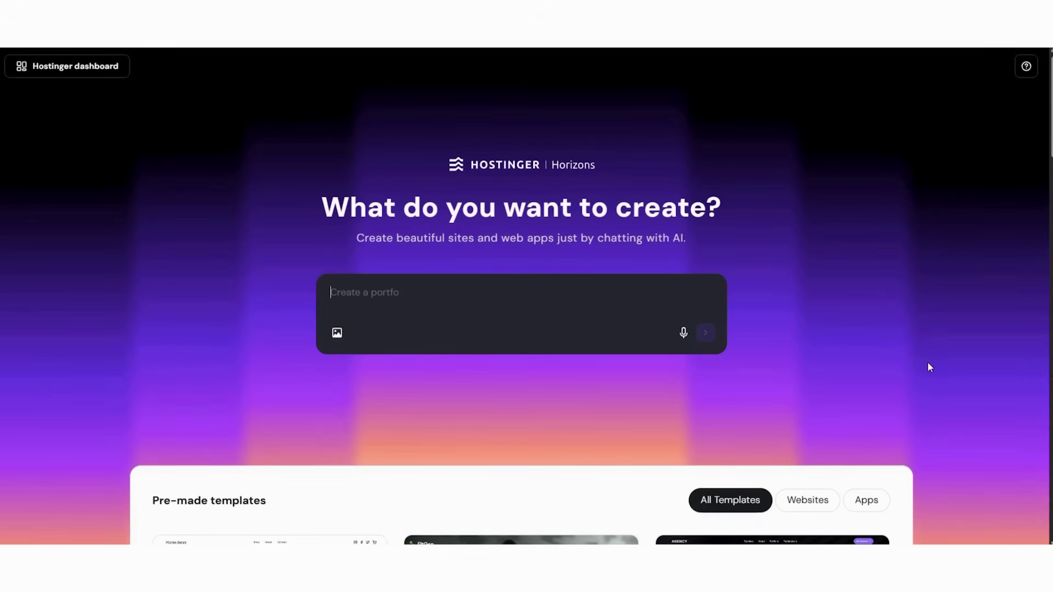
scroll(930, 361, "down", 4)
scroll(930, 364, "down", 3)
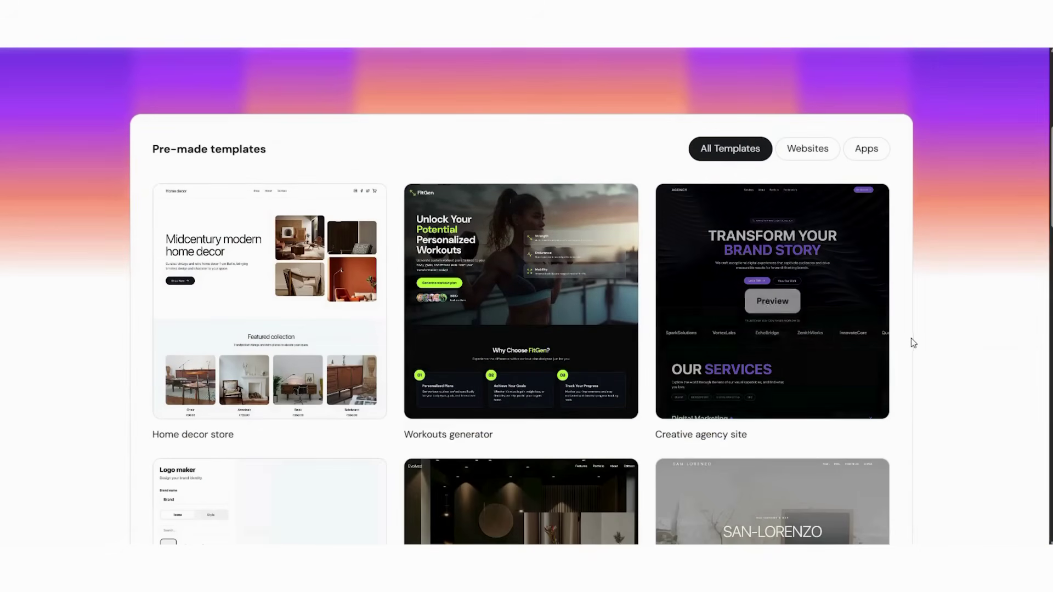
scroll(911, 340, "down", 14)
scroll(910, 340, "down", 5)
scroll(943, 447, "down", 8)
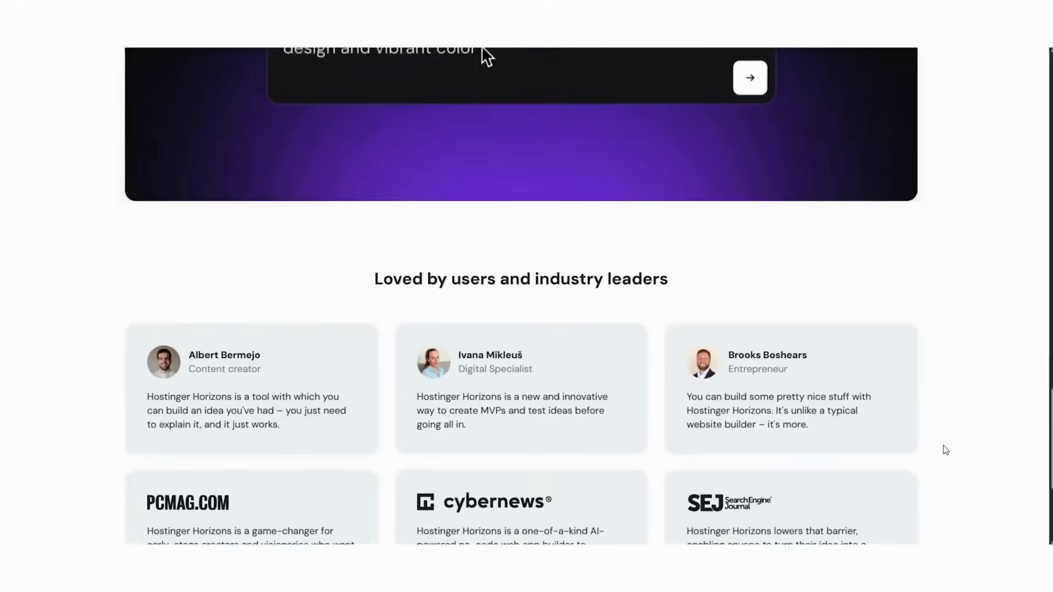
scroll(952, 322, "up", 20)
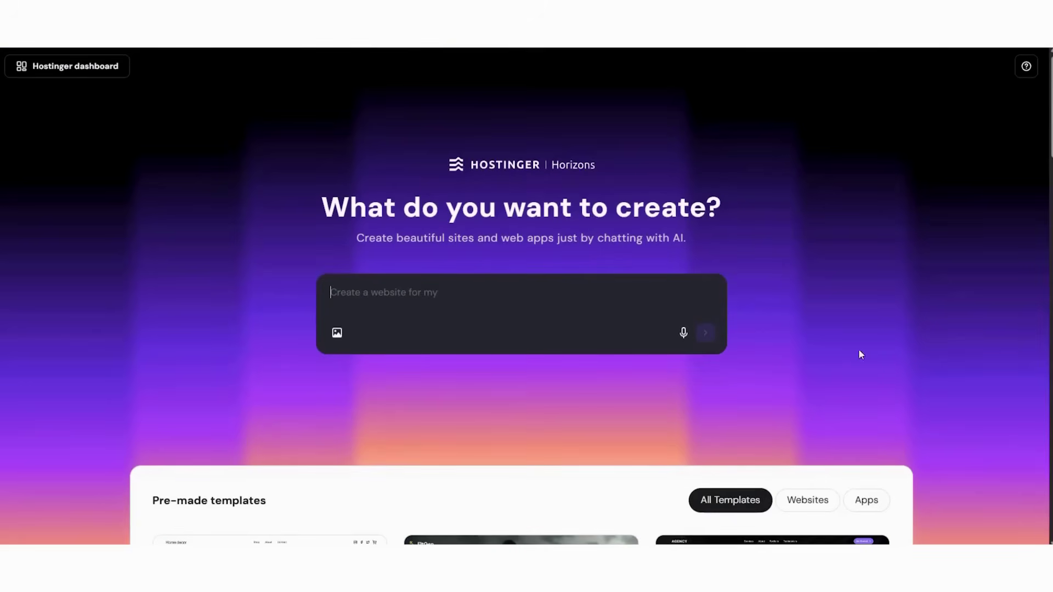
scroll(965, 386, "down", 1)
scroll(965, 387, "up", 1)
- Browse the Pre-made templates grid and scroll back to the top
scroll(959, 417, "down", 7)
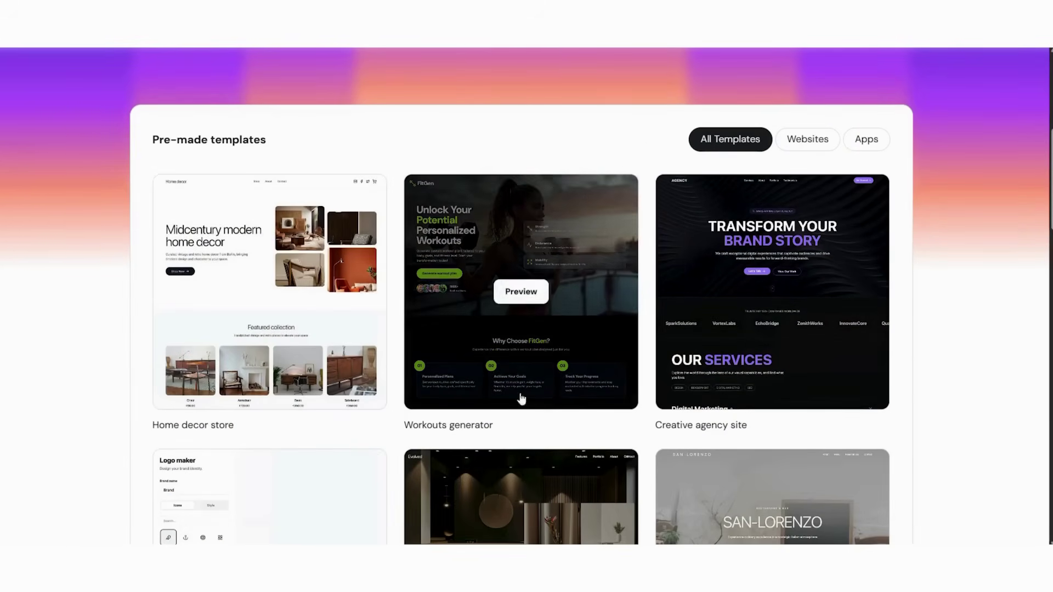
scroll(940, 381, "down", 5)
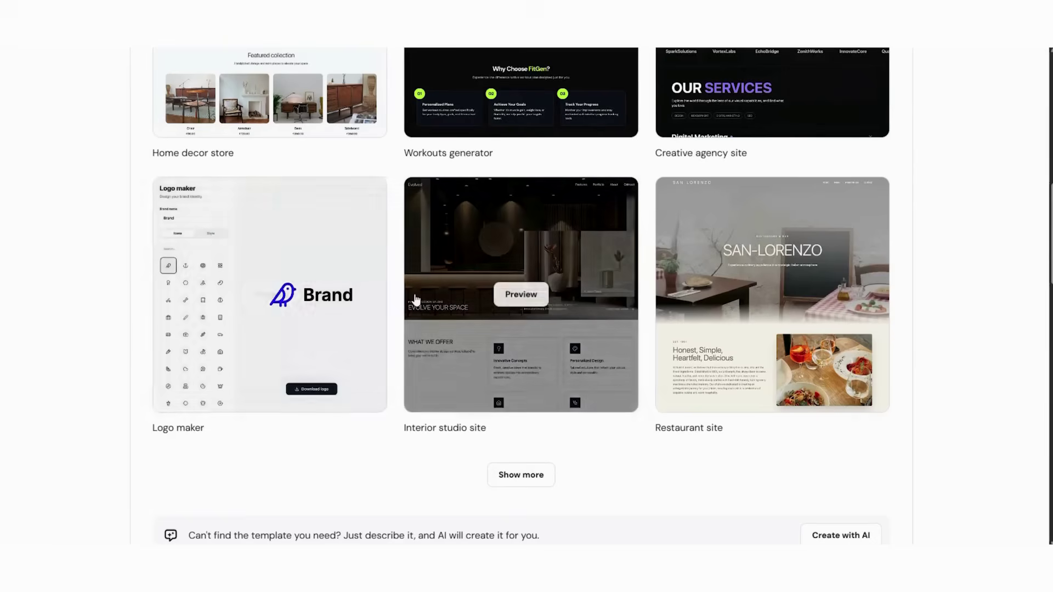
scroll(1025, 343, "up", 12)
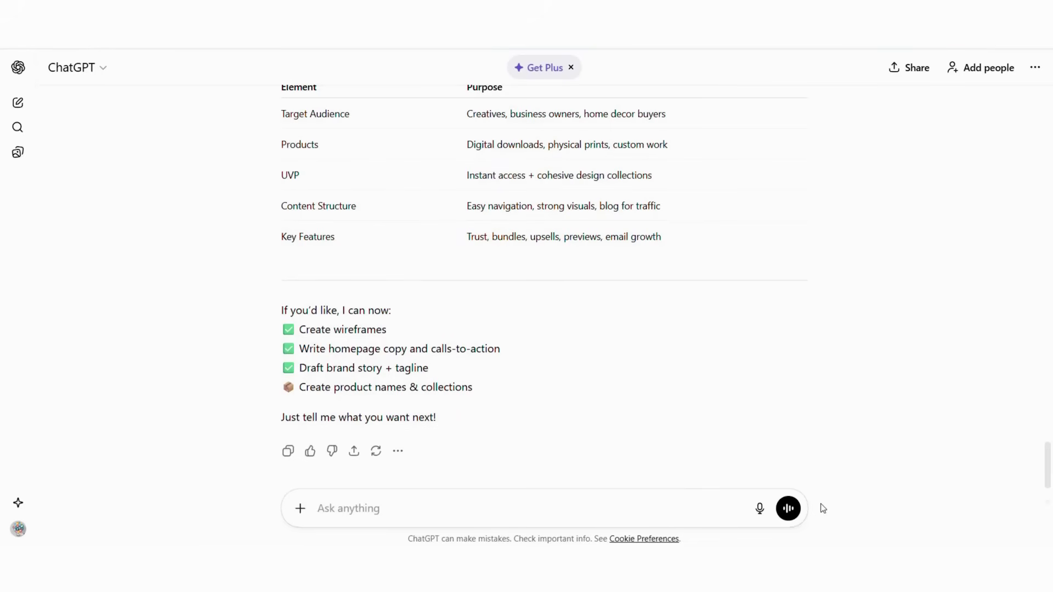
- Paste the prompt asking for the store's website features into ChatGPT and send it
left_click(397, 515)
type("\"Now give me specific website features this digital products and prints store should have. Include homepage elements, product pages, shopping functionality, customer accounts, download systems, and any other essential features.\"")
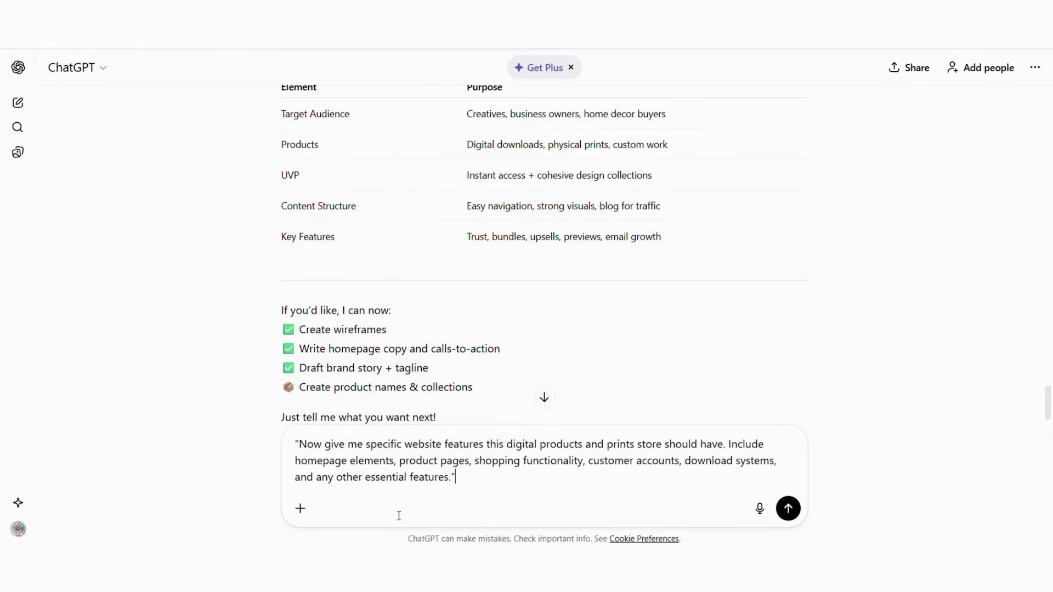
scroll(775, 356, "down", 1)
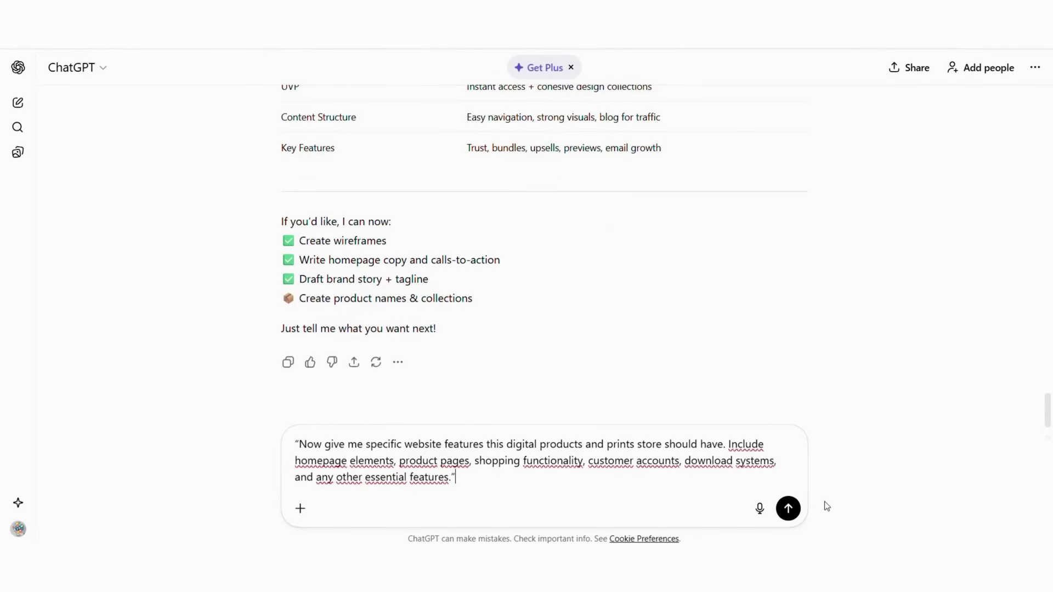
left_click(788, 509)
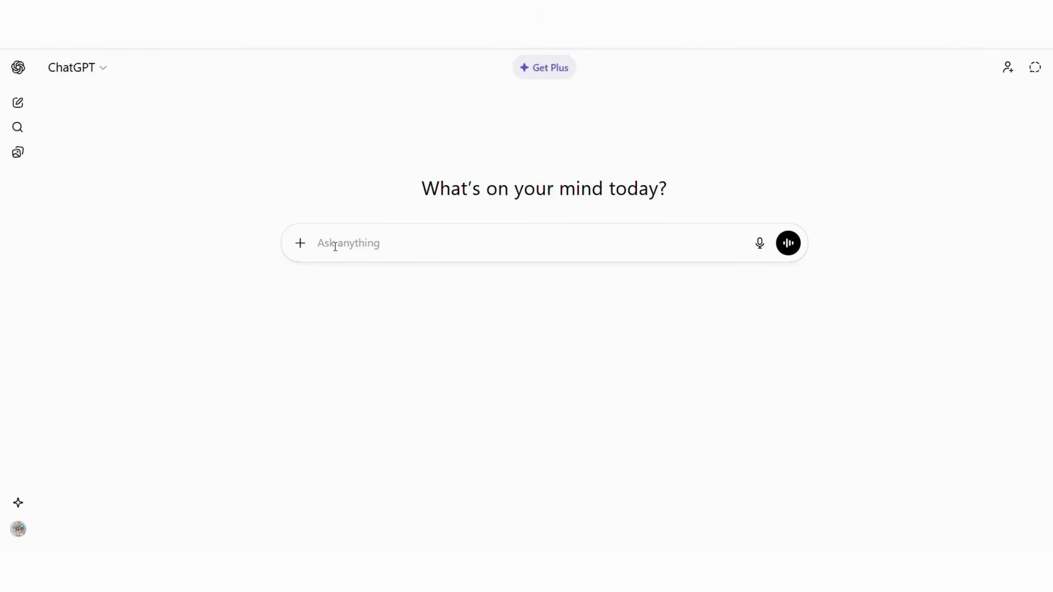
- Paste and send the 'Digital Products and Prints Store' website idea prompt
type("\"Give me a well-structured idea for a ‘Digital Products and Prints Store’ website. Include target audience, product categories, unique value proposition, content structure, and key features that will convert visitors into customers.\"")
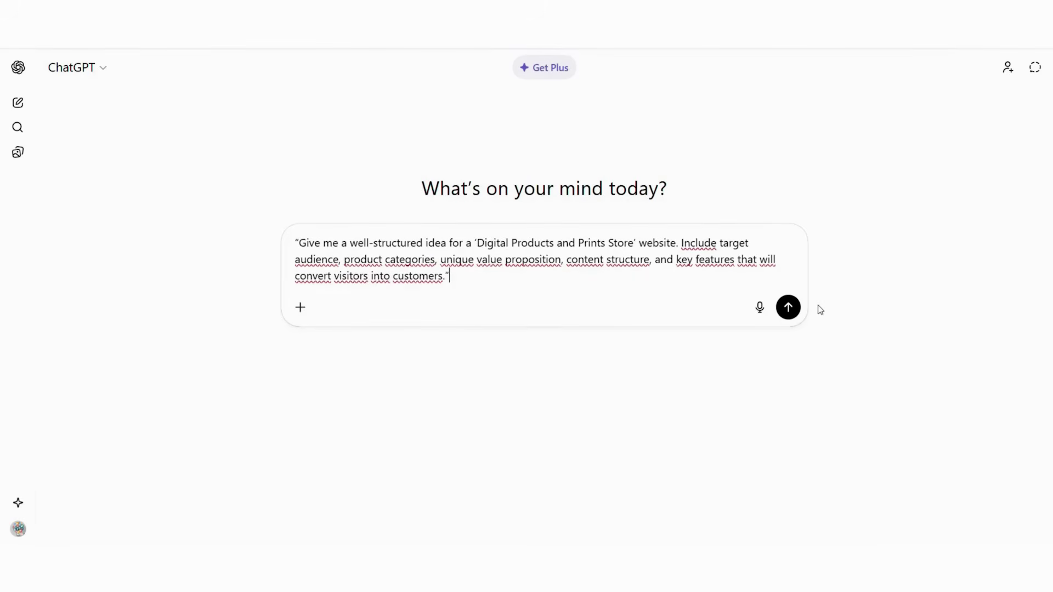
left_click(789, 308)
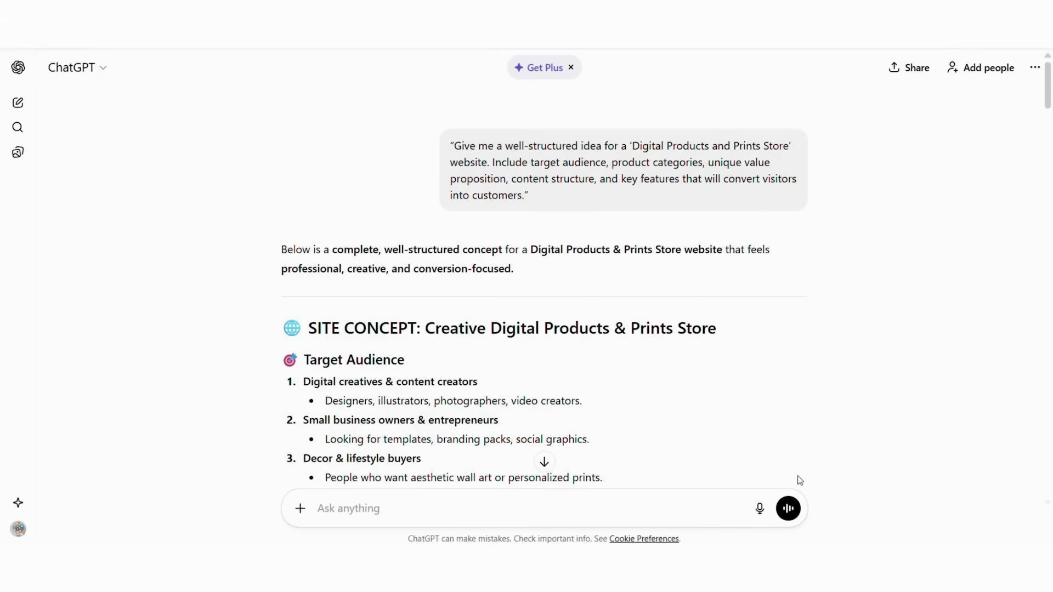
- Read ChatGPT's store concept reply to its summary table and offers of wireframes, homepage copy or taglines
scroll(798, 478, "down", 3)
scroll(798, 480, "down", 5)
scroll(798, 479, "down", 6)
scroll(800, 480, "down", 5)
scroll(800, 480, "down", 4)
scroll(800, 480, "down", 3)
scroll(798, 477, "down", 3)
scroll(798, 477, "down", 4)
scroll(800, 480, "down", 5)
scroll(799, 480, "down", 5)
scroll(800, 481, "down", 6)
scroll(800, 481, "down", 3)
scroll(800, 481, "down", 4)
scroll(799, 481, "down", 6)
scroll(800, 481, "down", 4)
scroll(798, 477, "down", 5)
scroll(797, 475, "down", 1)
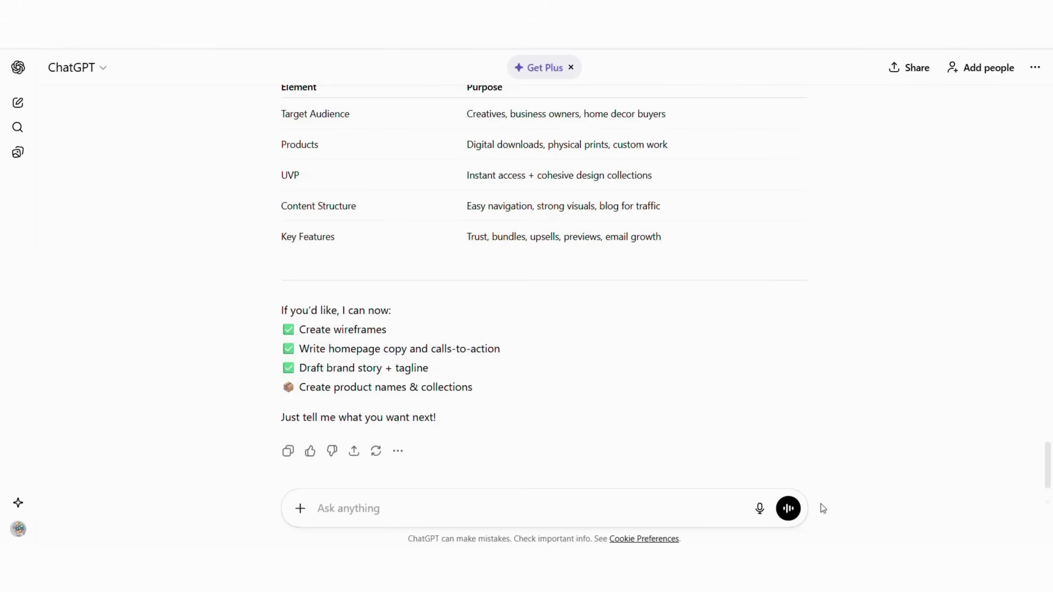
- Paste the request for specific website features into ChatGPT's message box and send it
left_click(397, 512)
type("\"Now give me specific website features this digital products and prints store should have. Include homepage elements, product pages, shopping functionality, customer accounts, download systems, and any other essential features.\"")
scroll(774, 356, "down", 1)
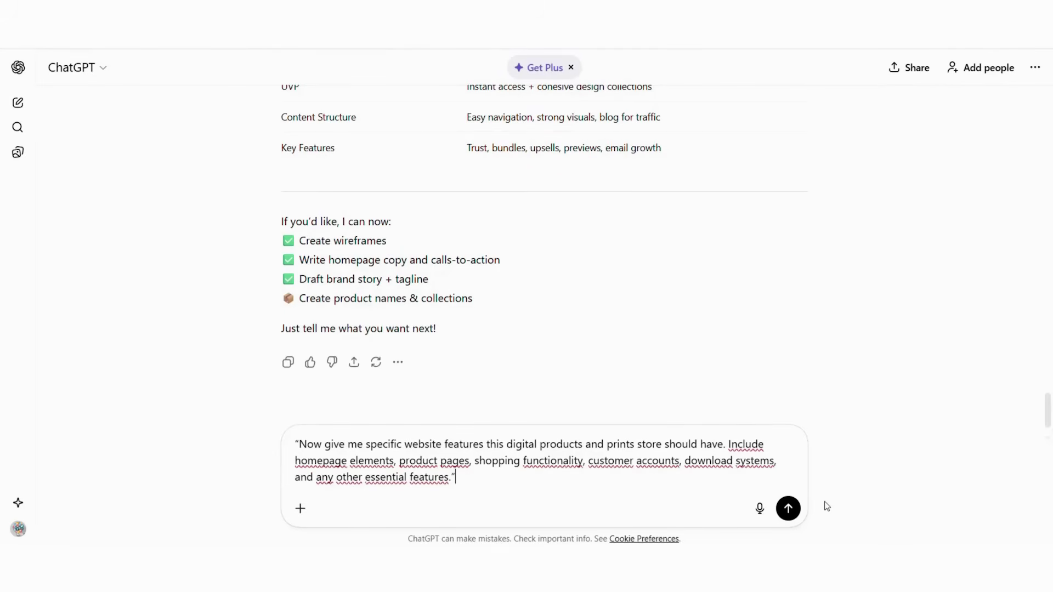
left_click(790, 510)
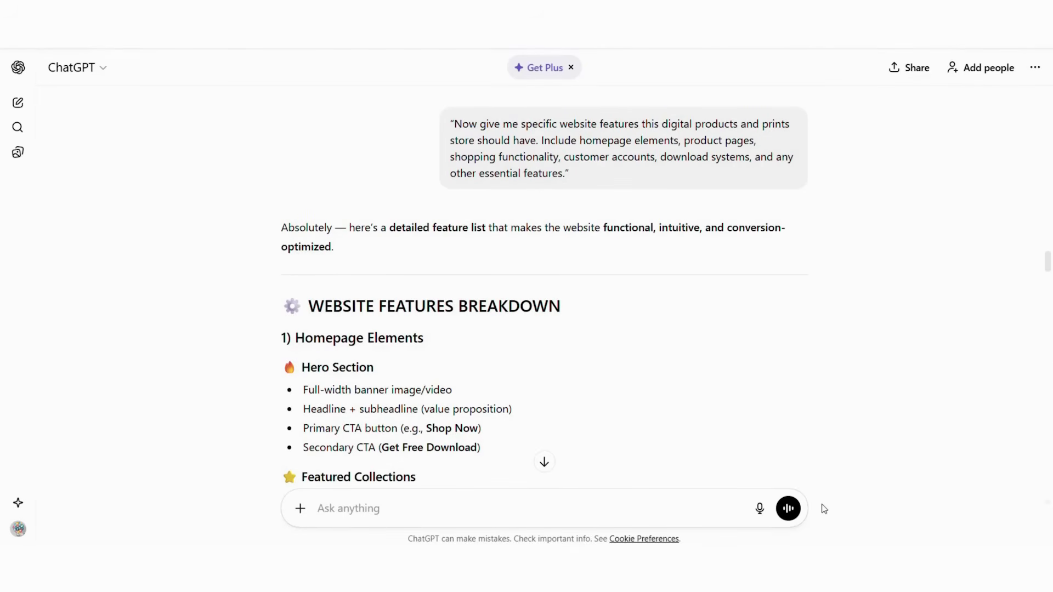
- Read through ChatGPT's Website Features Breakdown down to its Short Summary table
scroll(815, 498, "down", 7)
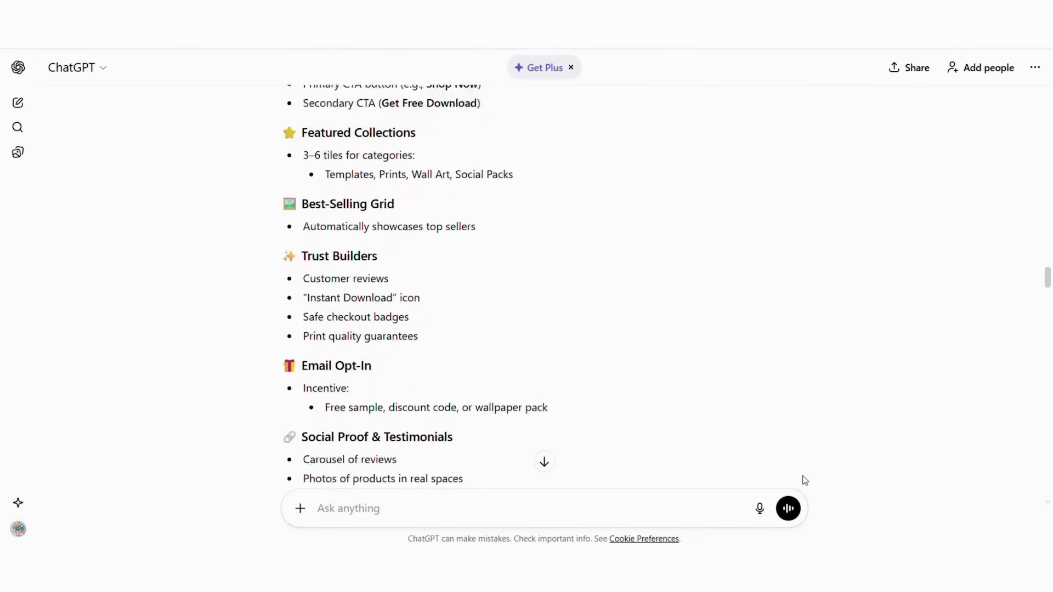
scroll(804, 481, "down", 8)
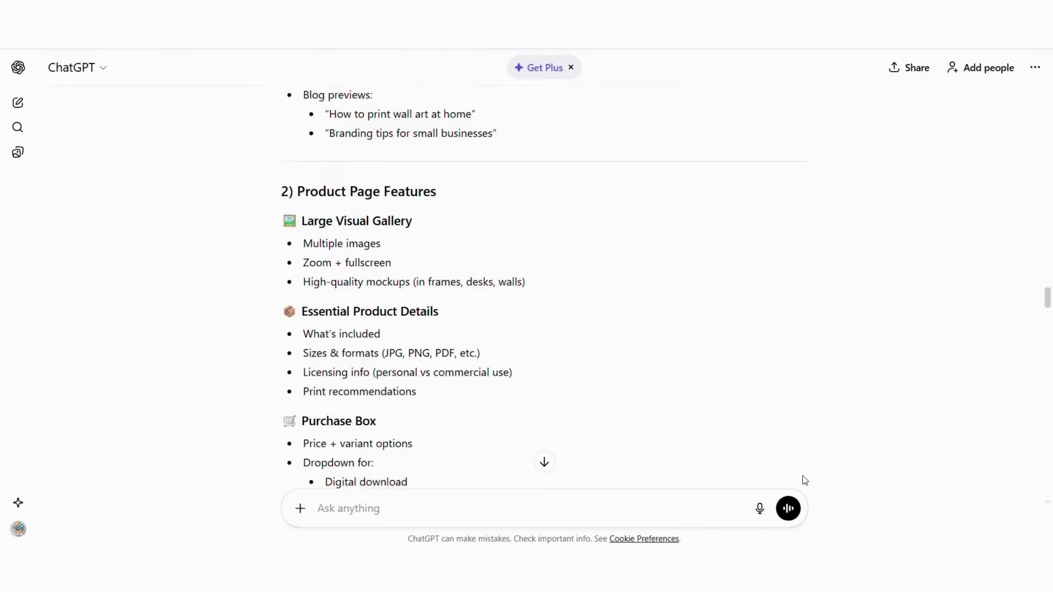
scroll(802, 476, "down", 5)
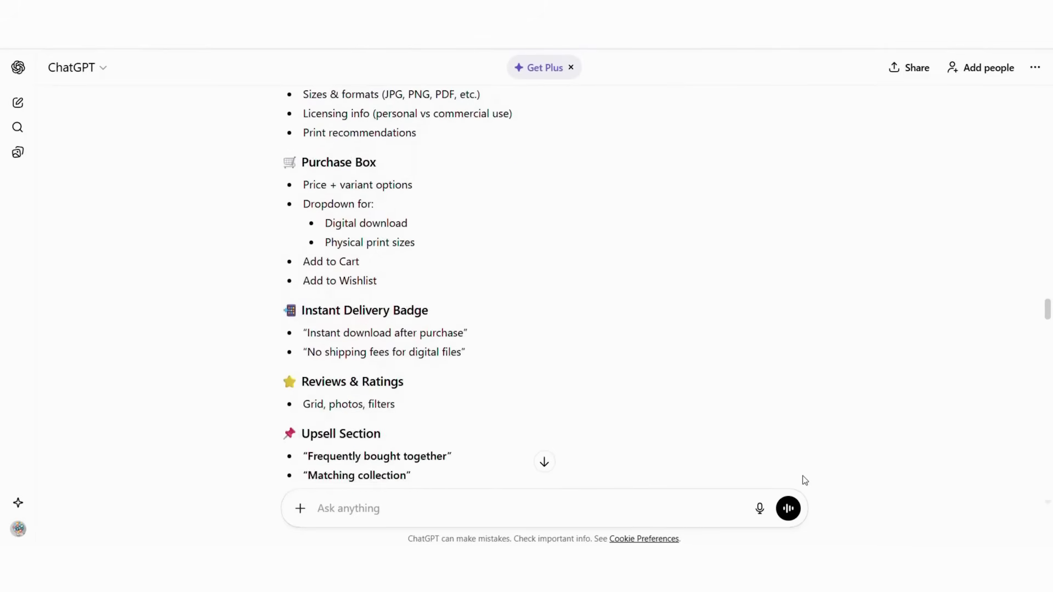
scroll(802, 475, "down", 8)
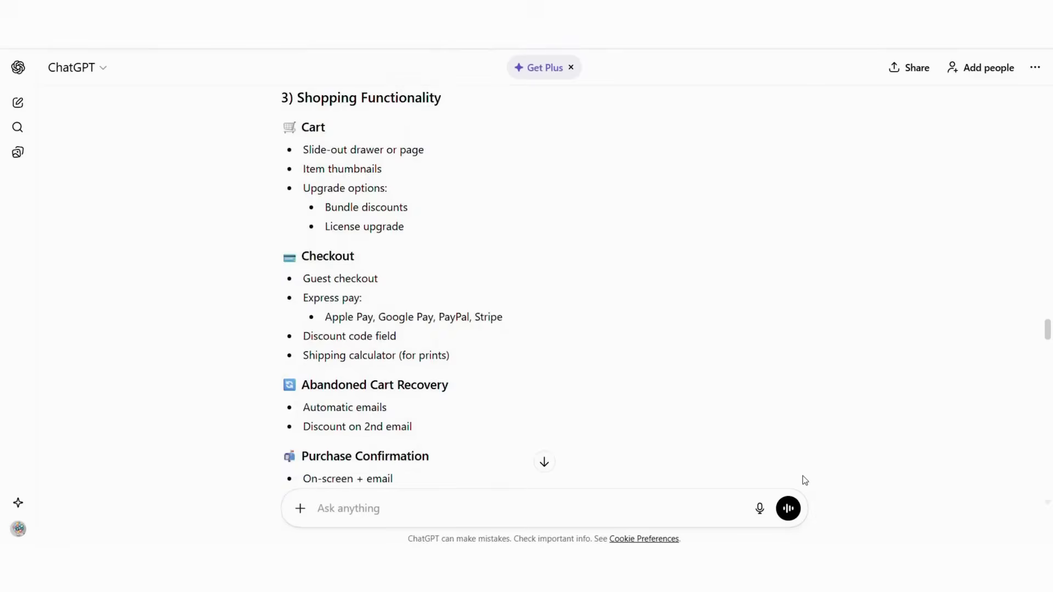
scroll(802, 476, "down", 4)
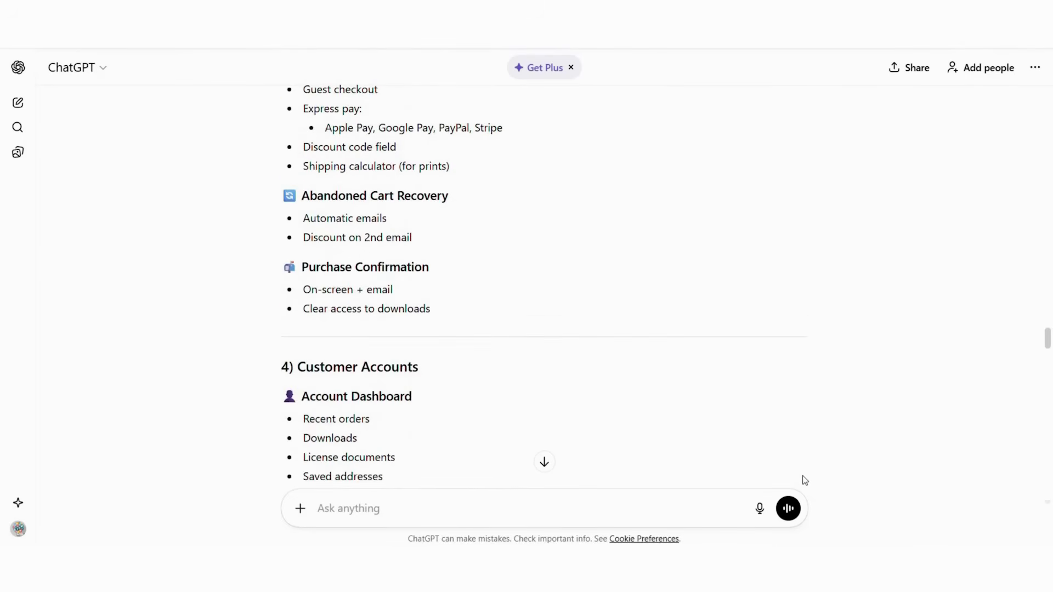
scroll(802, 476, "down", 4)
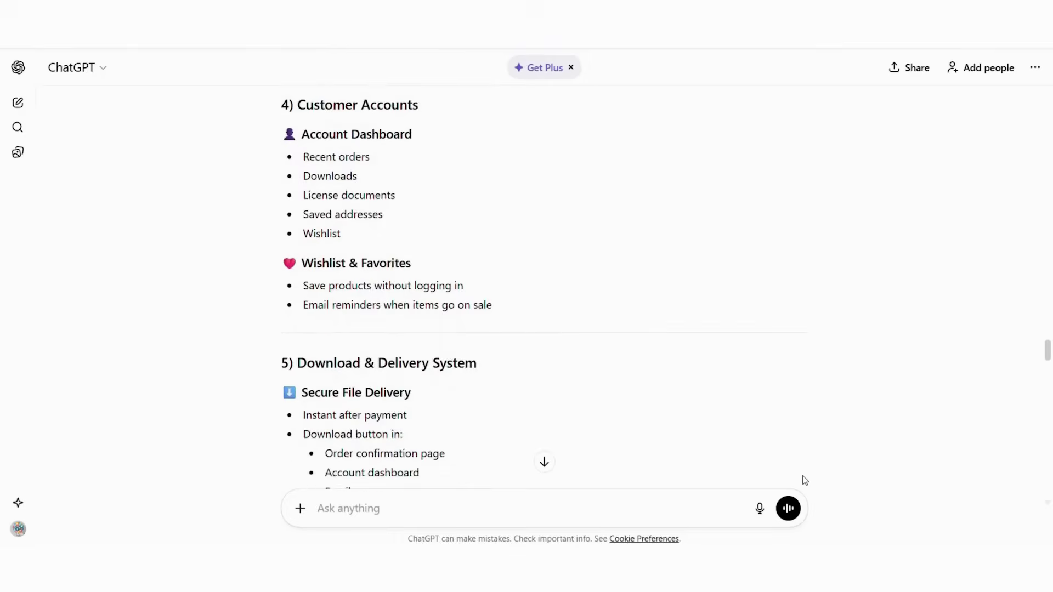
scroll(802, 476, "down", 5)
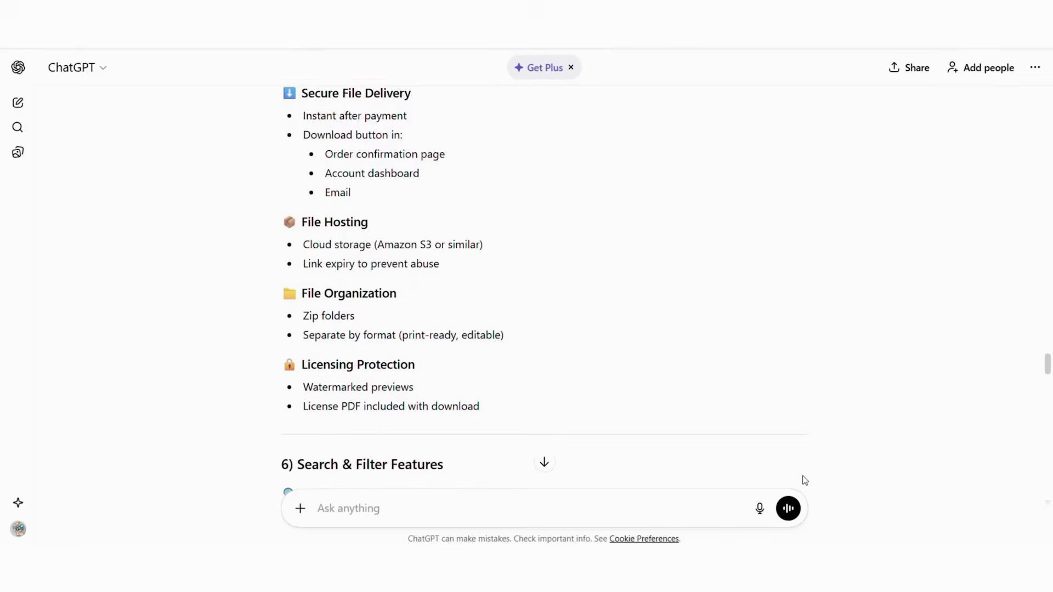
scroll(803, 477, "down", 5)
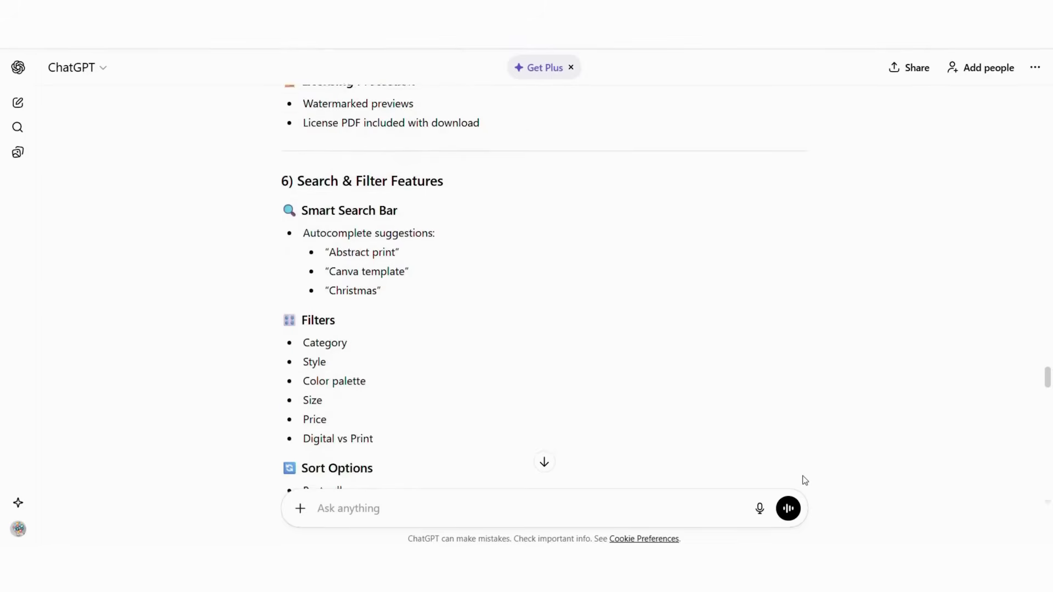
scroll(803, 477, "down", 5)
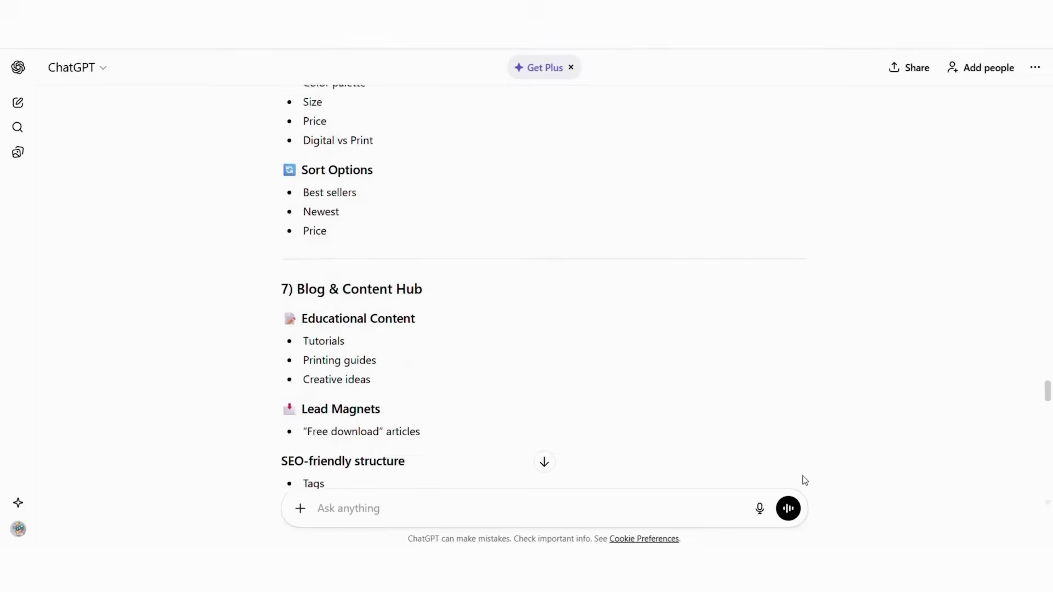
scroll(802, 476, "down", 7)
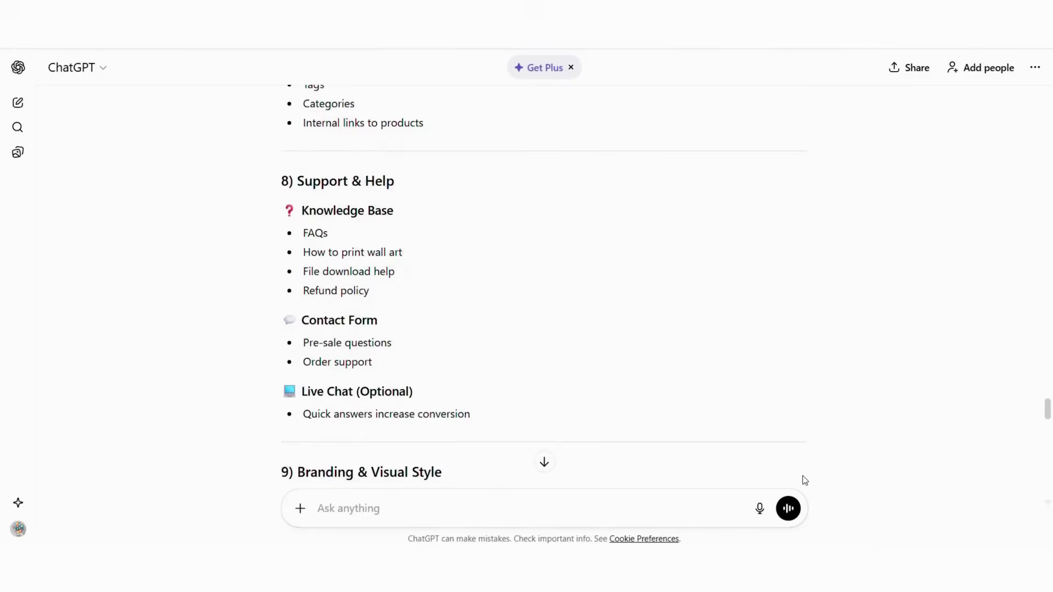
scroll(802, 475, "down", 6)
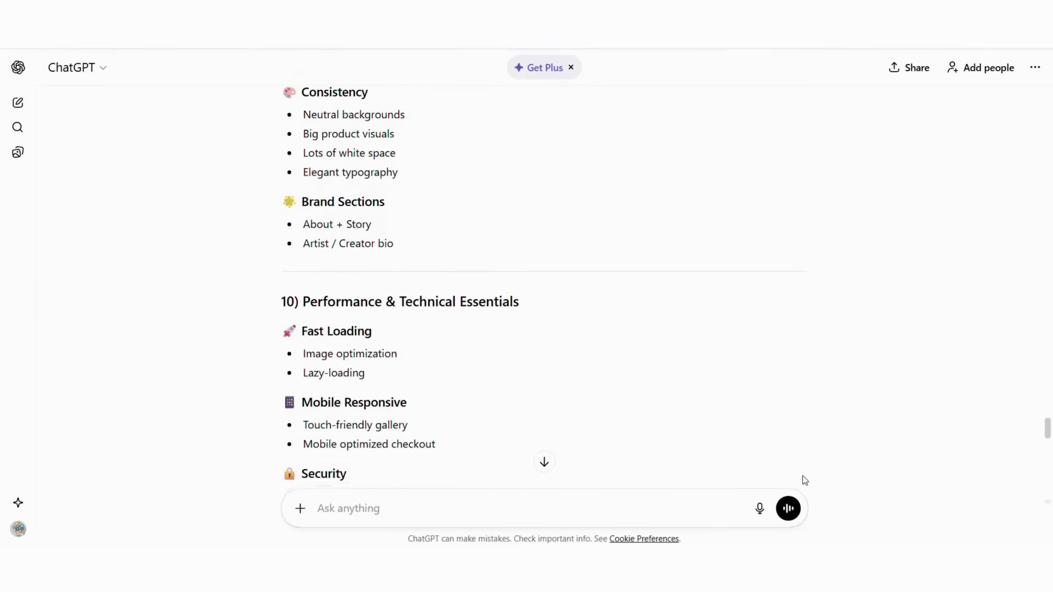
scroll(802, 475, "down", 9)
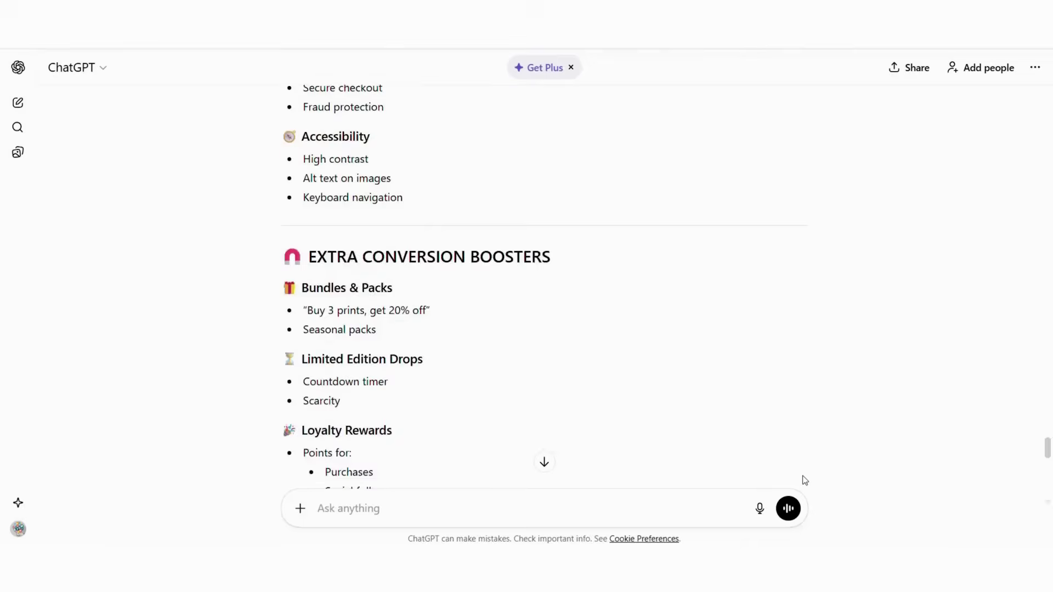
scroll(802, 476, "down", 6)
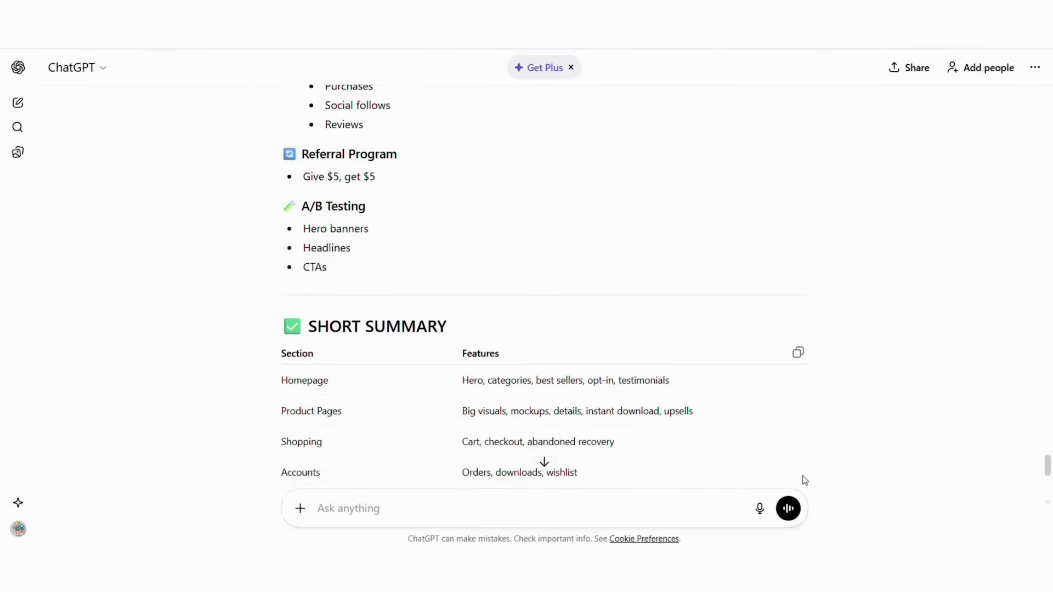
scroll(804, 480, "down", 8)
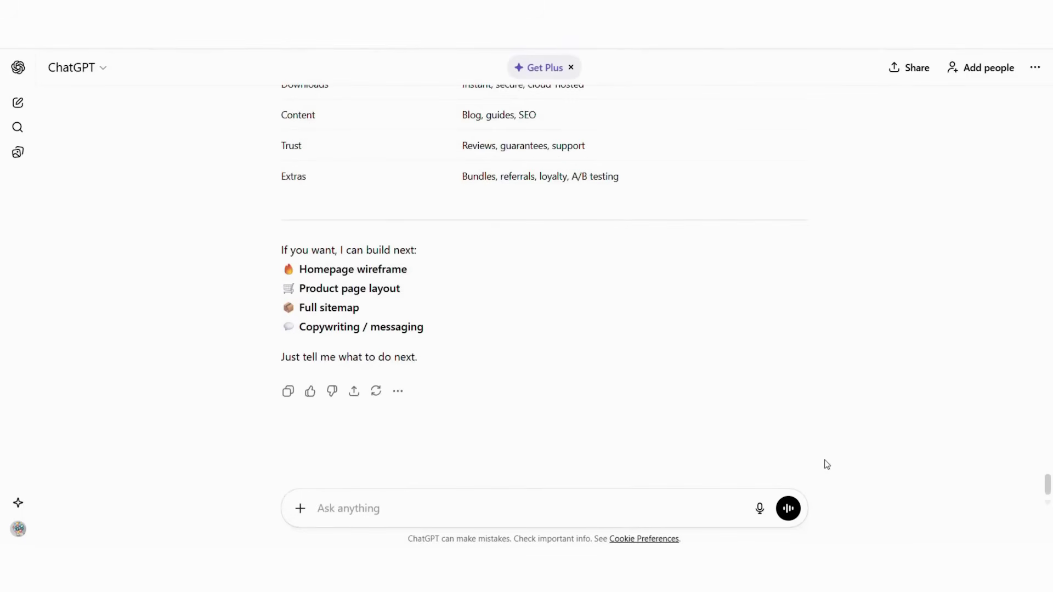
scroll(826, 477, "up", 1)
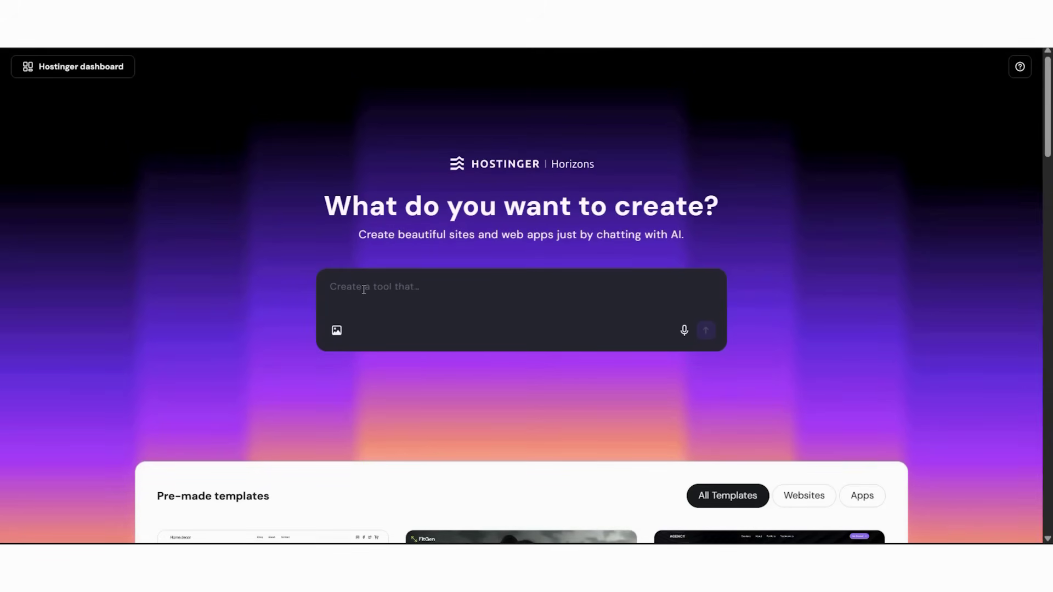
- Paste ChatGPT's features breakdown into the Horizons prompt box and review the pasted brief
key("ctrl+v")
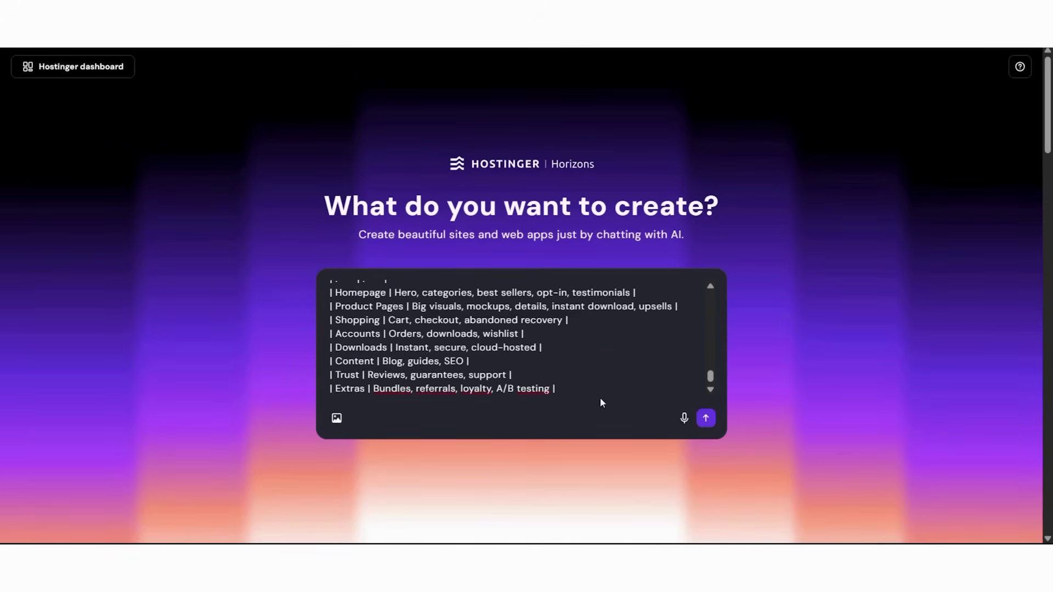
scroll(663, 372, "up", 10)
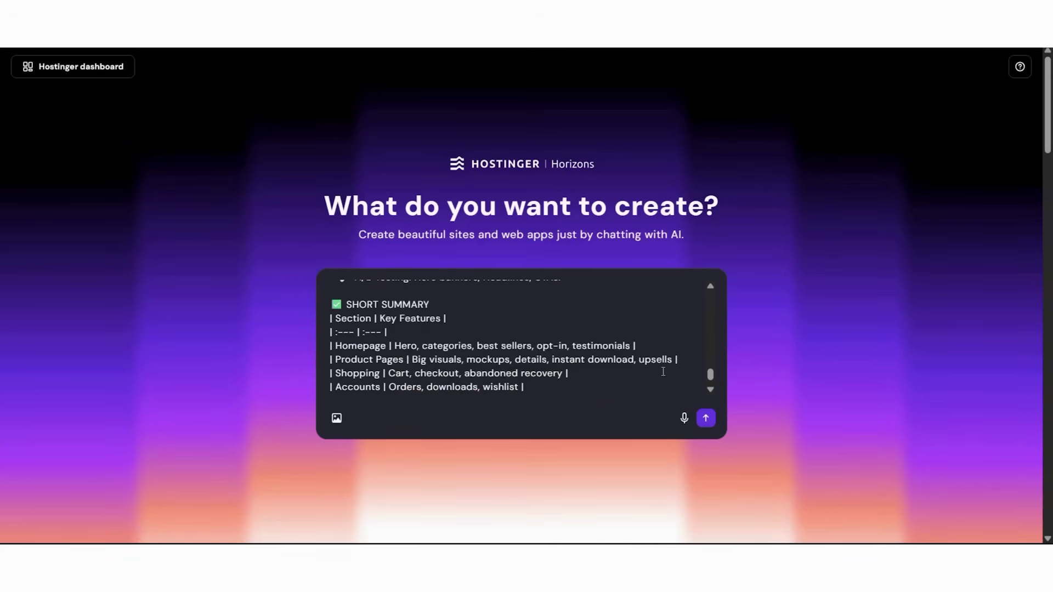
scroll(663, 372, "up", 5)
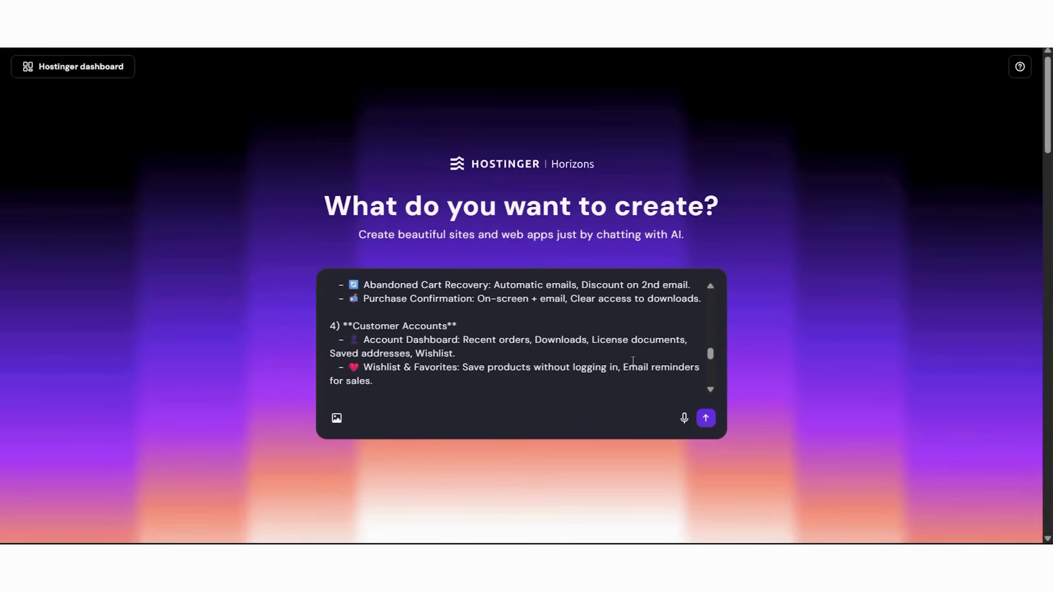
scroll(633, 362, "up", 5)
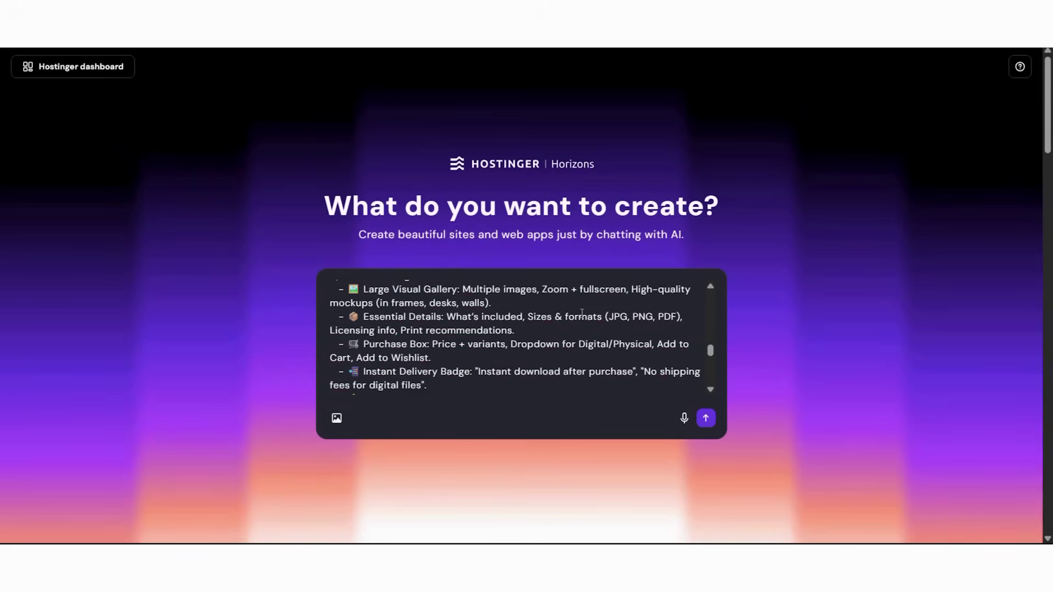
scroll(581, 312, "up", 3)
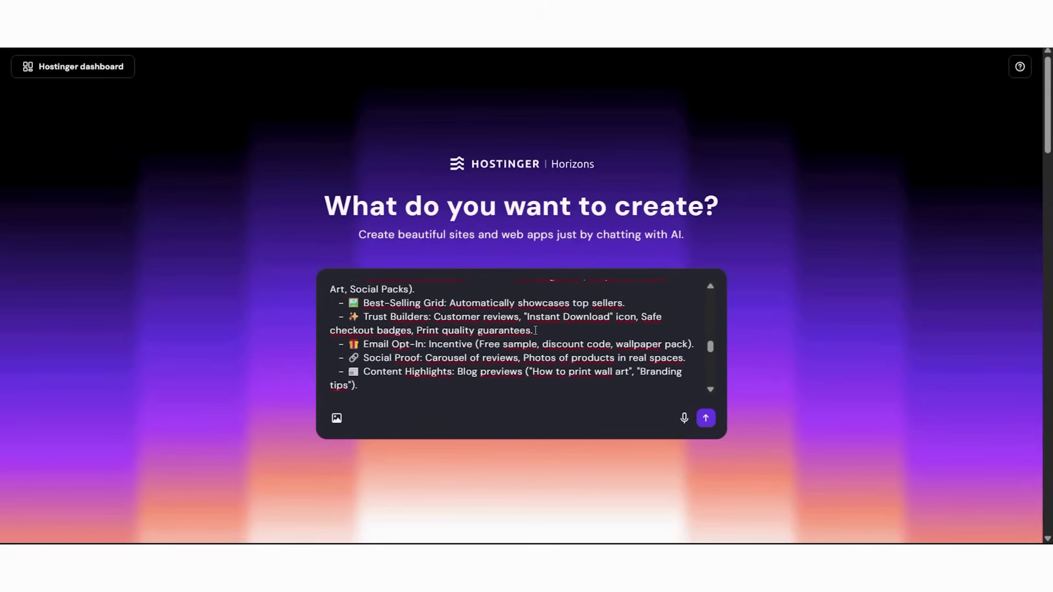
scroll(521, 312, "up", 3)
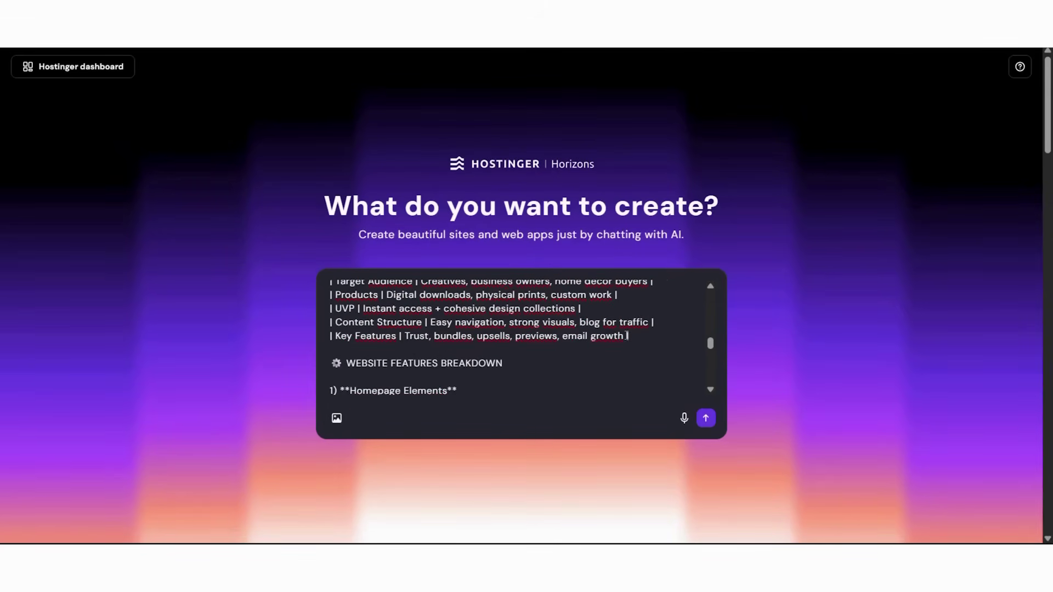
scroll(627, 335, "down", 15)
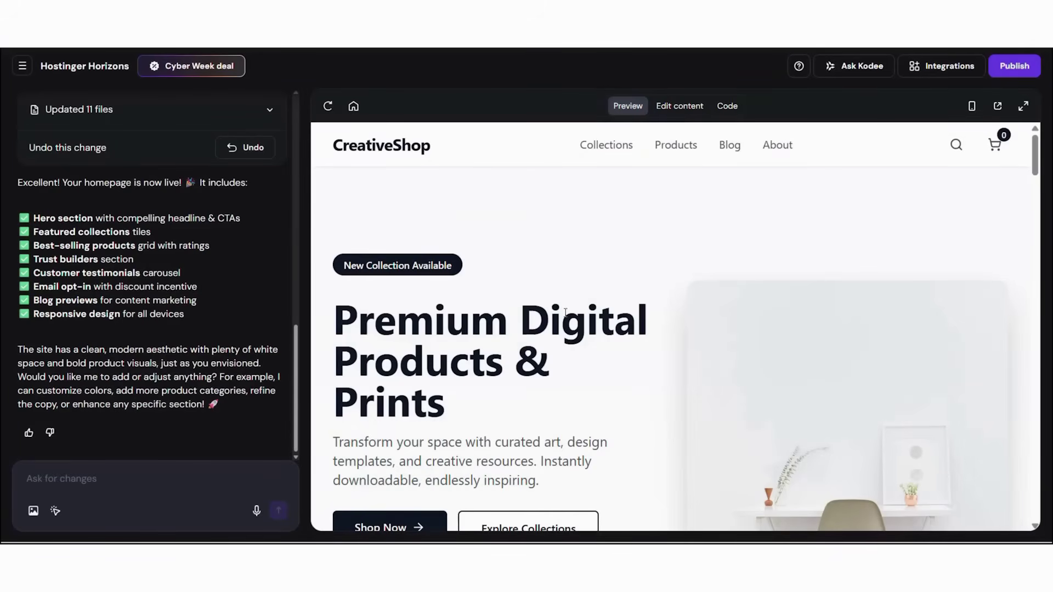
- Browse the CreativeShop preview down to the testimonials and cycle through the customer reviews
scroll(271, 310, "up", 3)
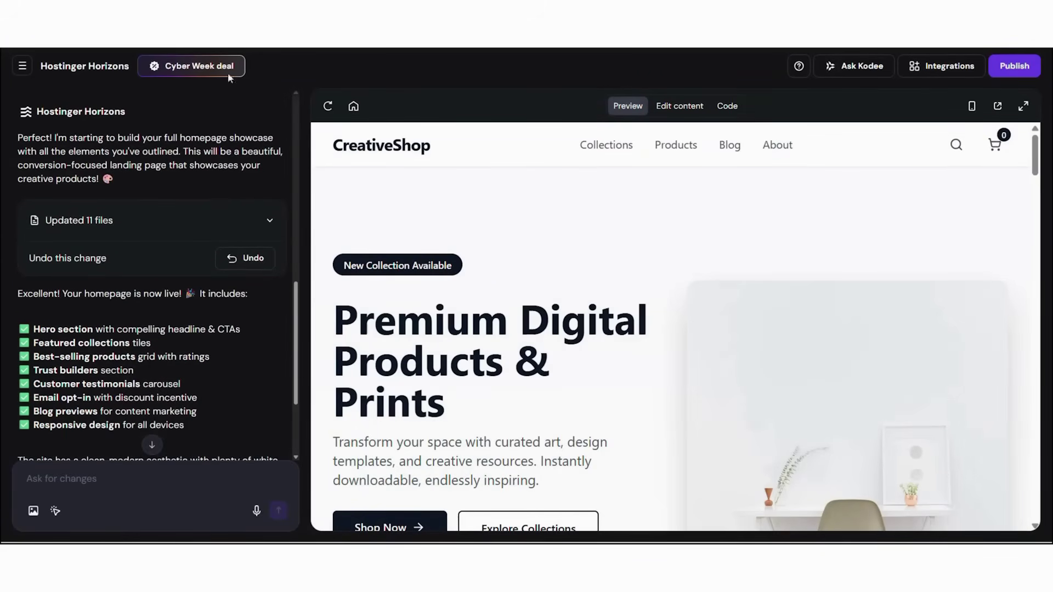
scroll(202, 289, "down", 3)
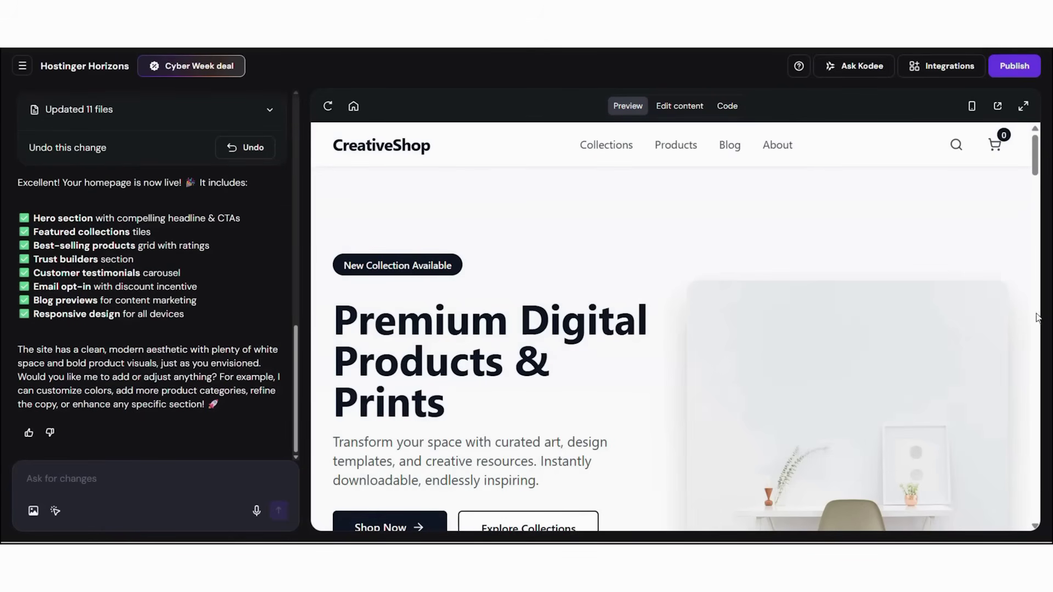
scroll(1036, 302, "down", 1)
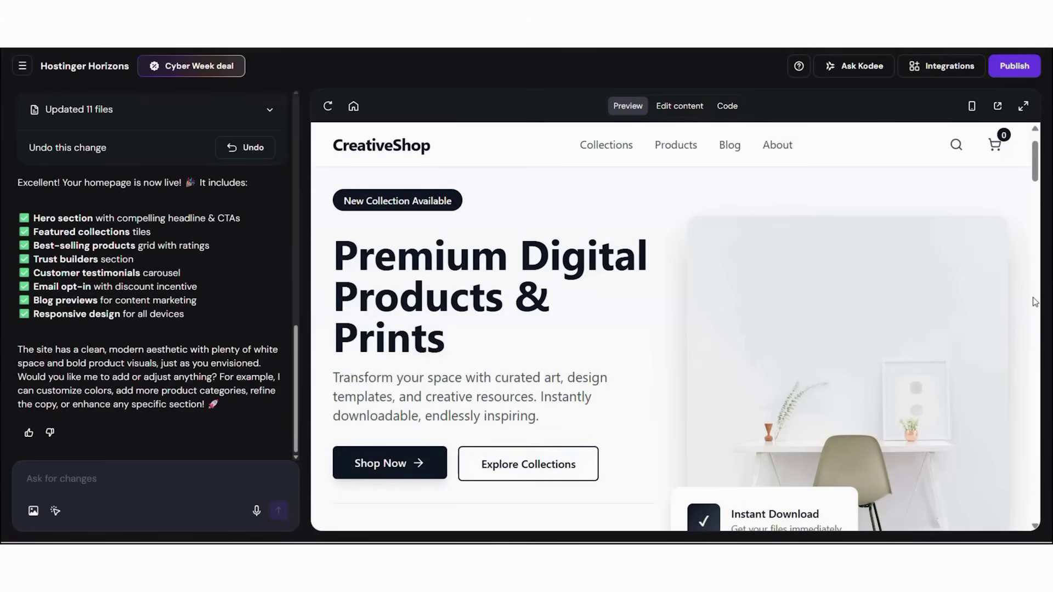
scroll(1035, 302, "down", 7)
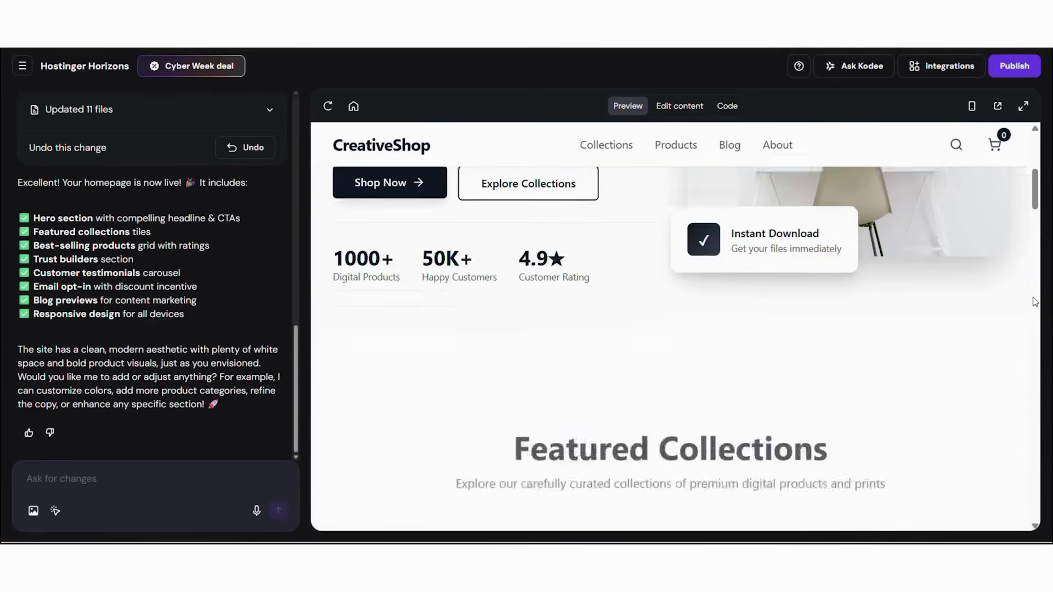
scroll(1035, 302, "down", 3)
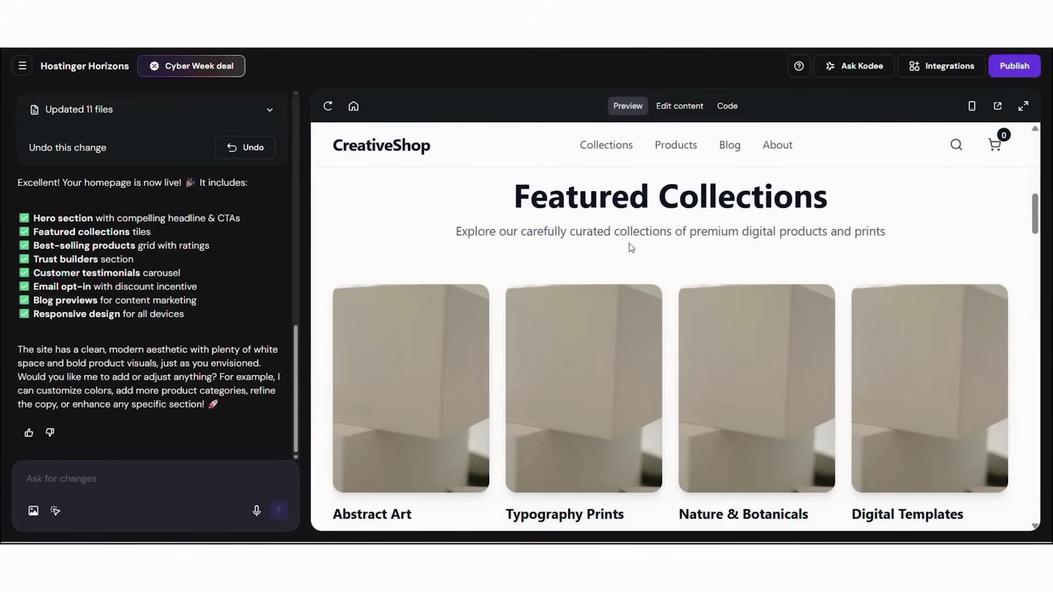
scroll(1029, 251, "down", 1)
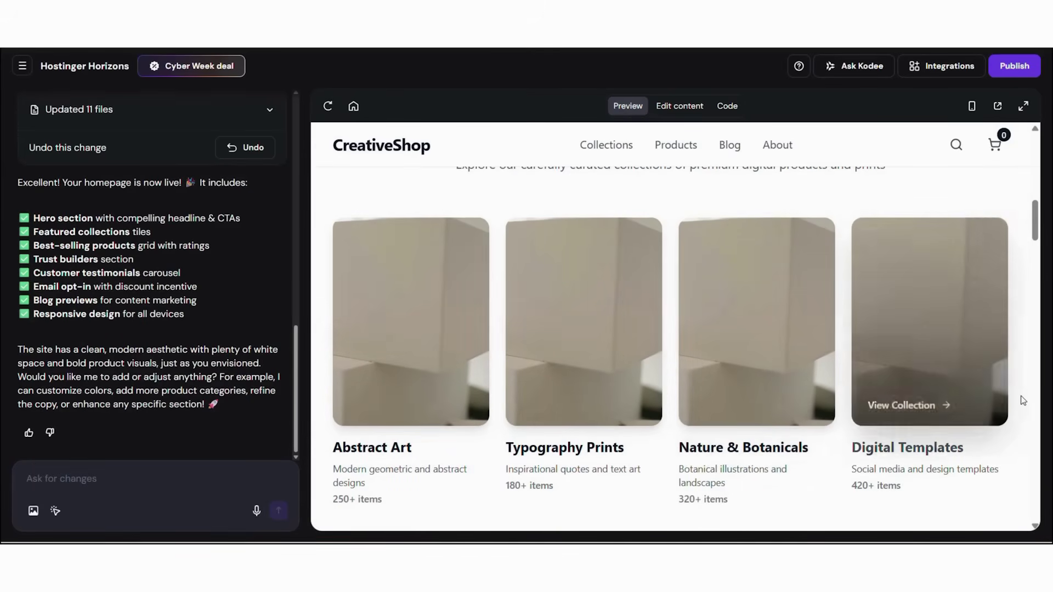
scroll(1024, 380, "down", 2)
scroll(1024, 380, "down", 4)
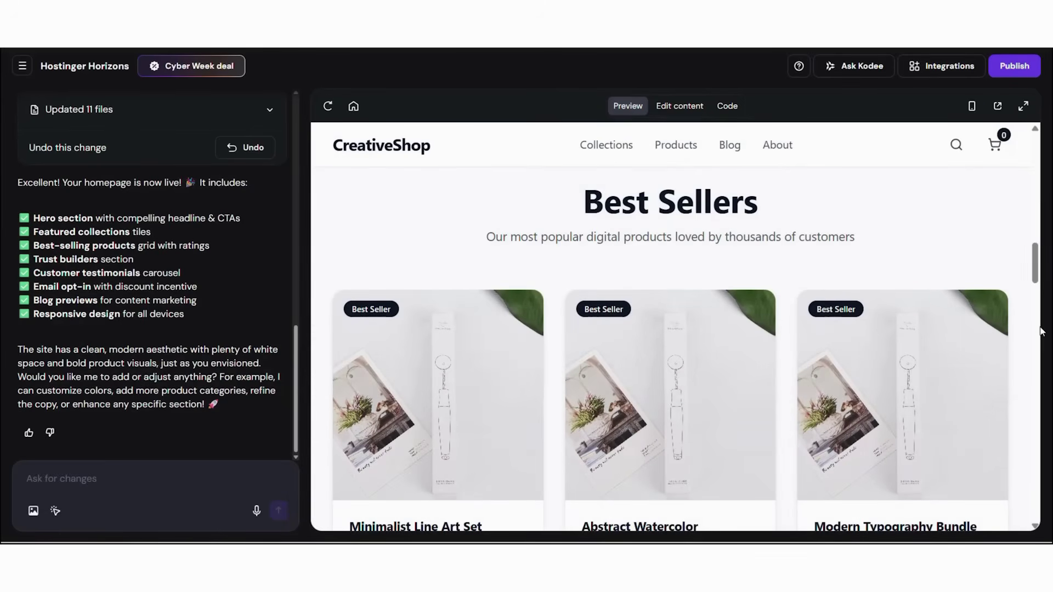
scroll(1041, 331, "down", 2)
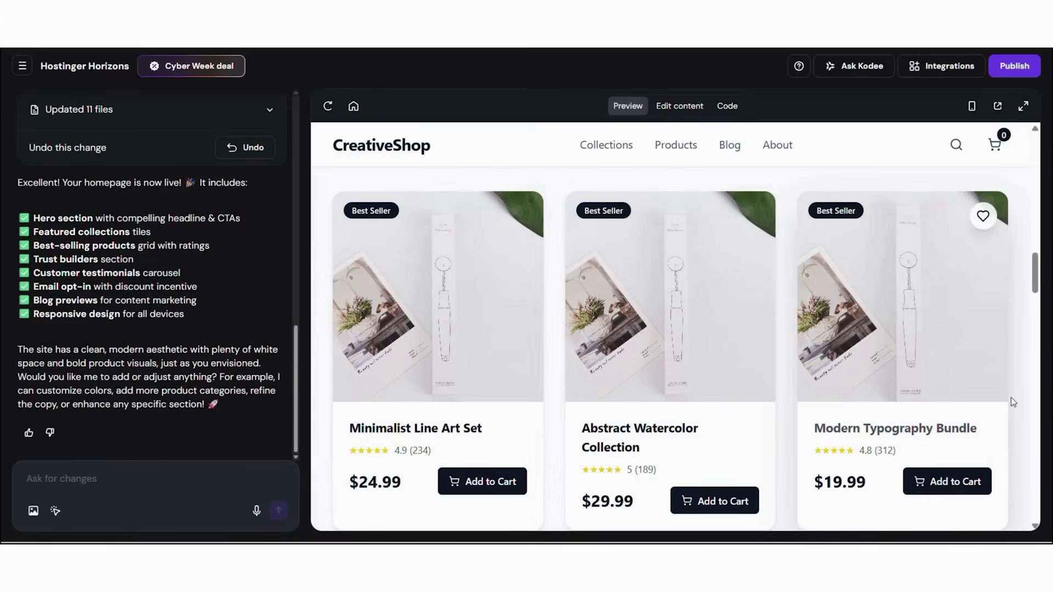
scroll(1014, 392, "down", 3)
scroll(1022, 389, "down", 5)
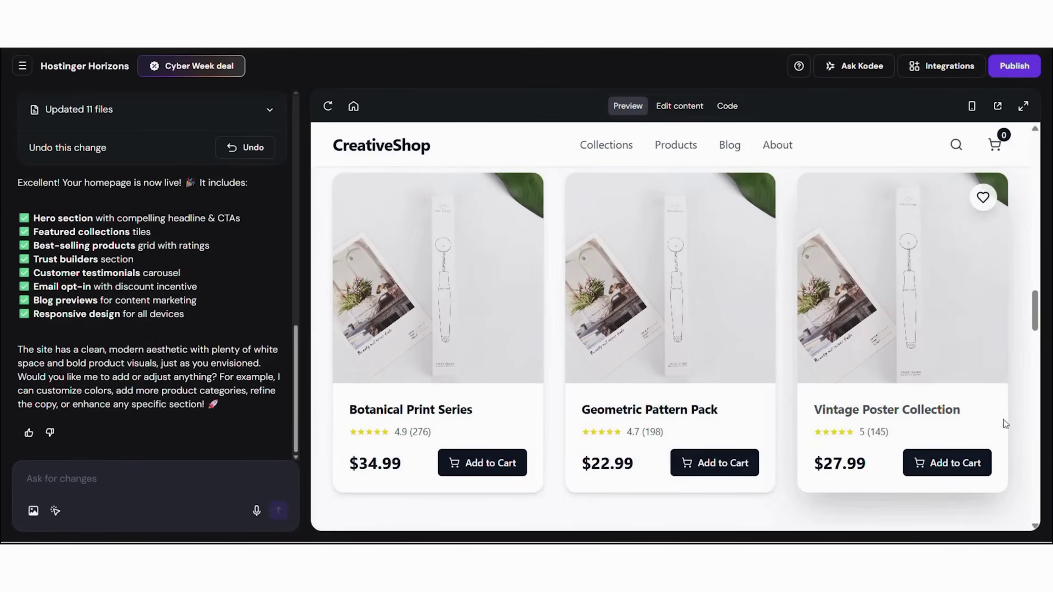
scroll(1028, 422, "down", 7)
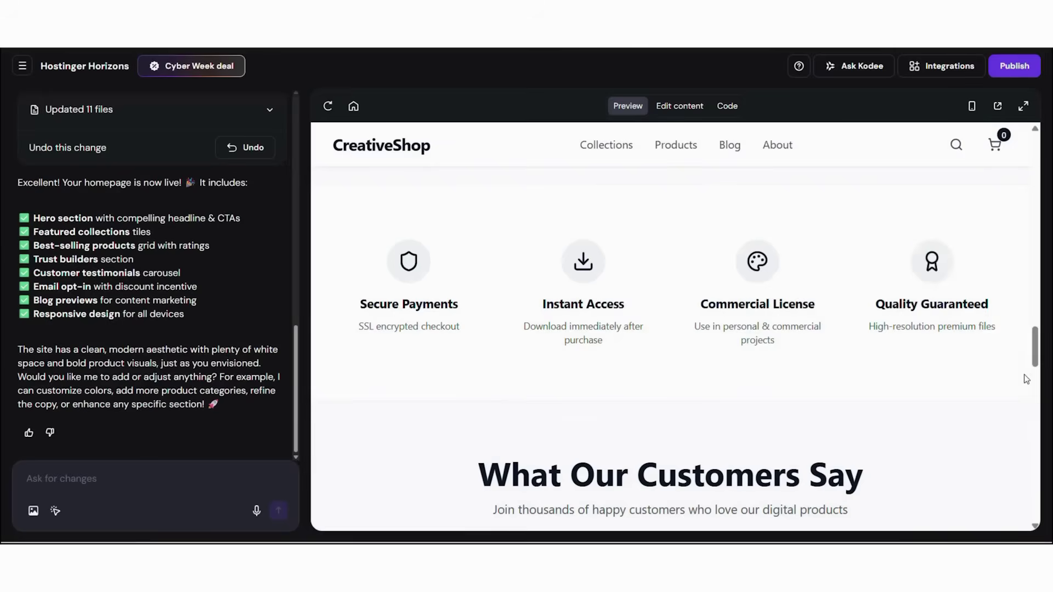
scroll(993, 341, "down", 5)
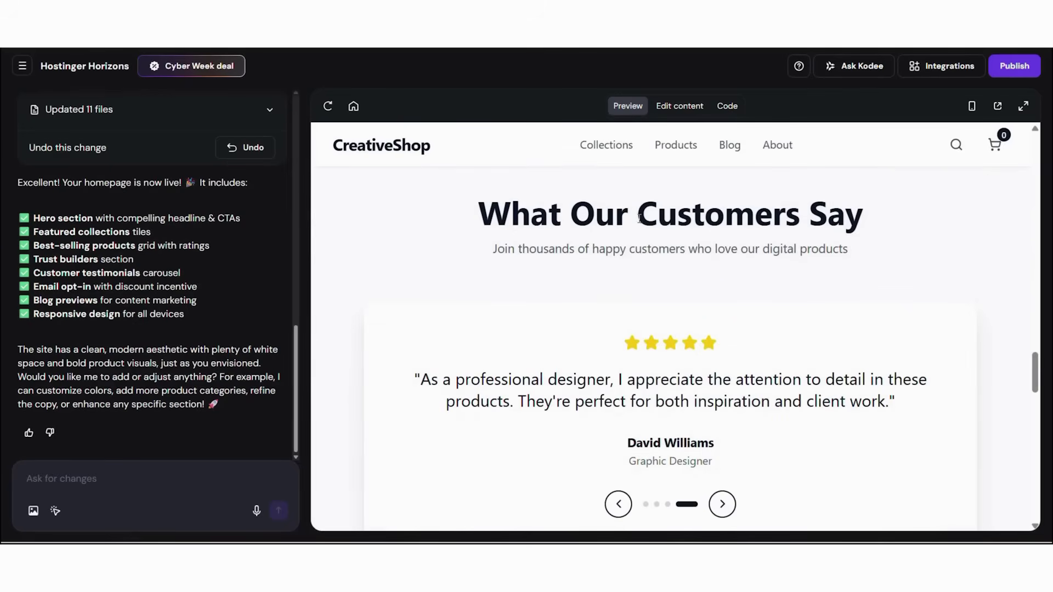
scroll(976, 341, "down", 1)
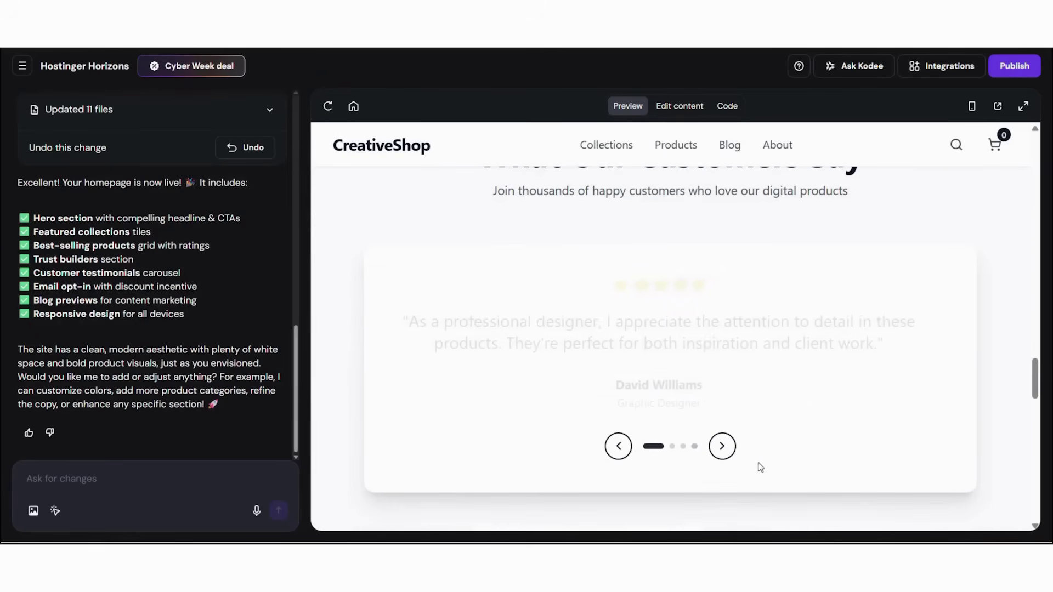
left_click(728, 448)
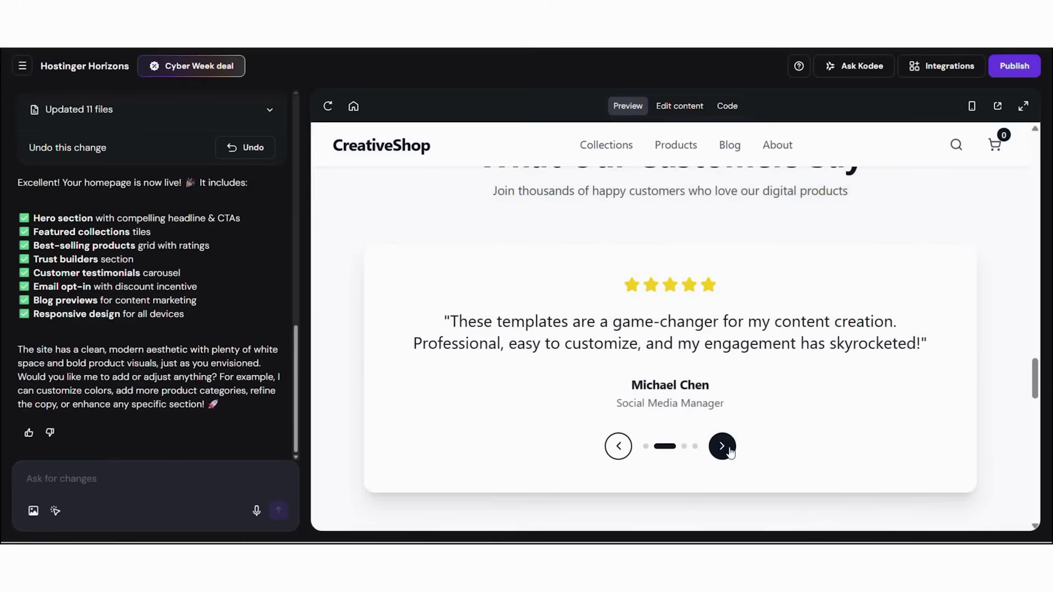
left_click(728, 448)
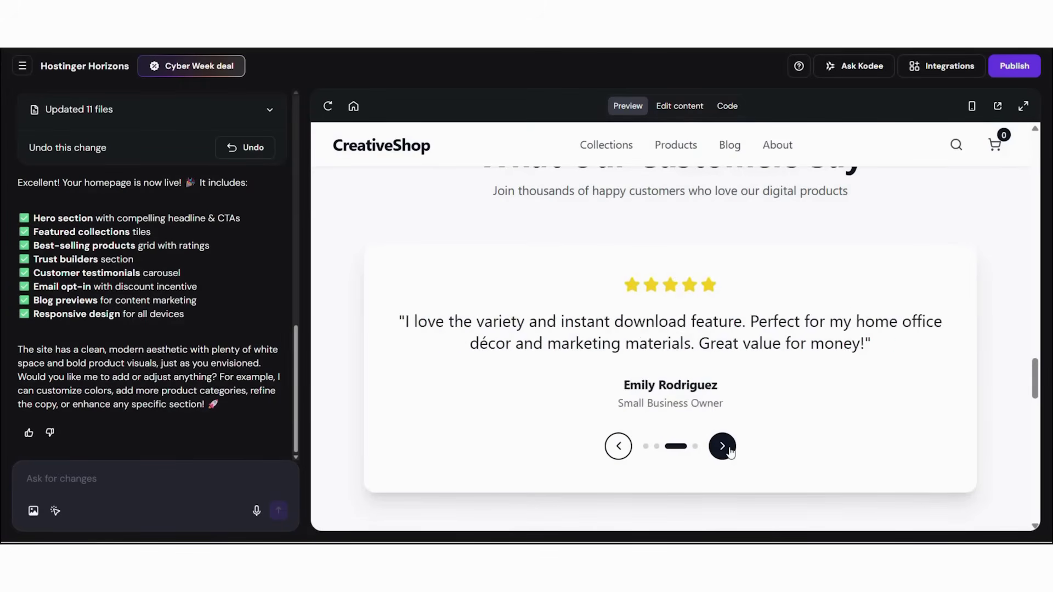
double_click(730, 450)
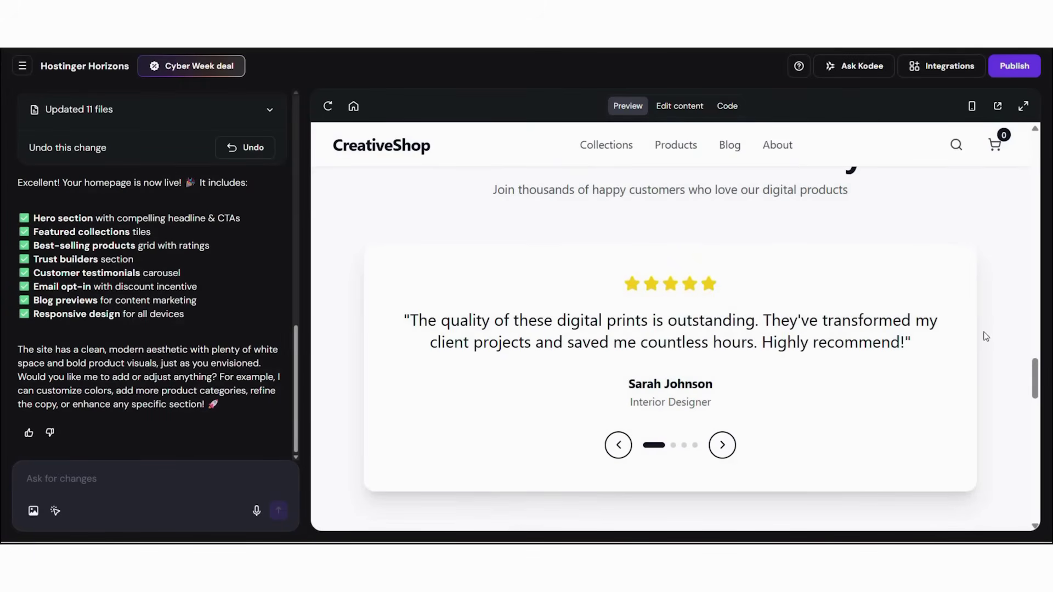
- Scroll on through the blog and footer of the CreativeShop homepage and back
scroll(982, 329, "down", 5)
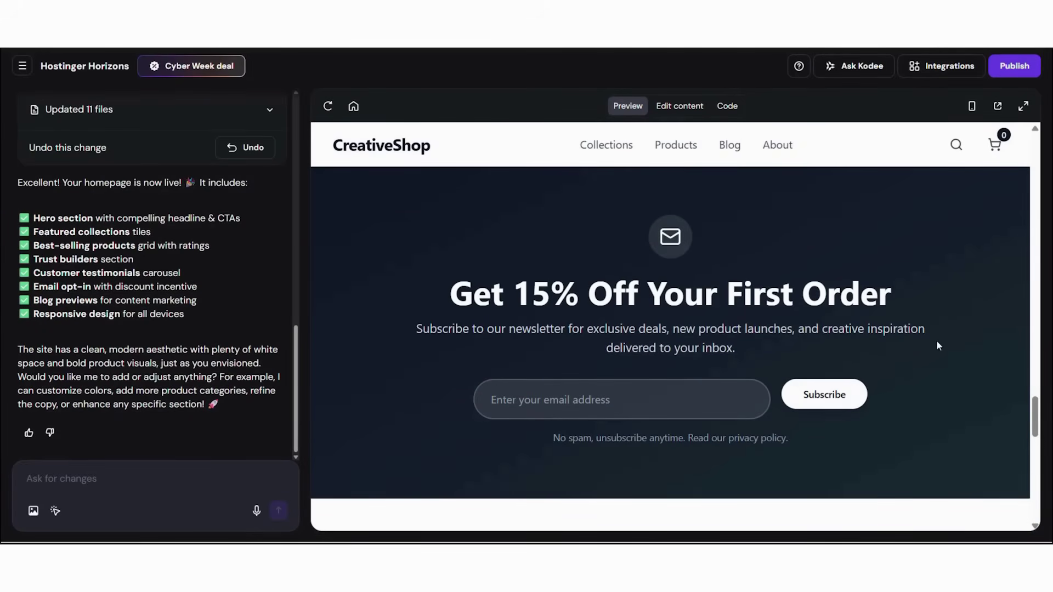
scroll(991, 419, "down", 3)
scroll(991, 422, "down", 3)
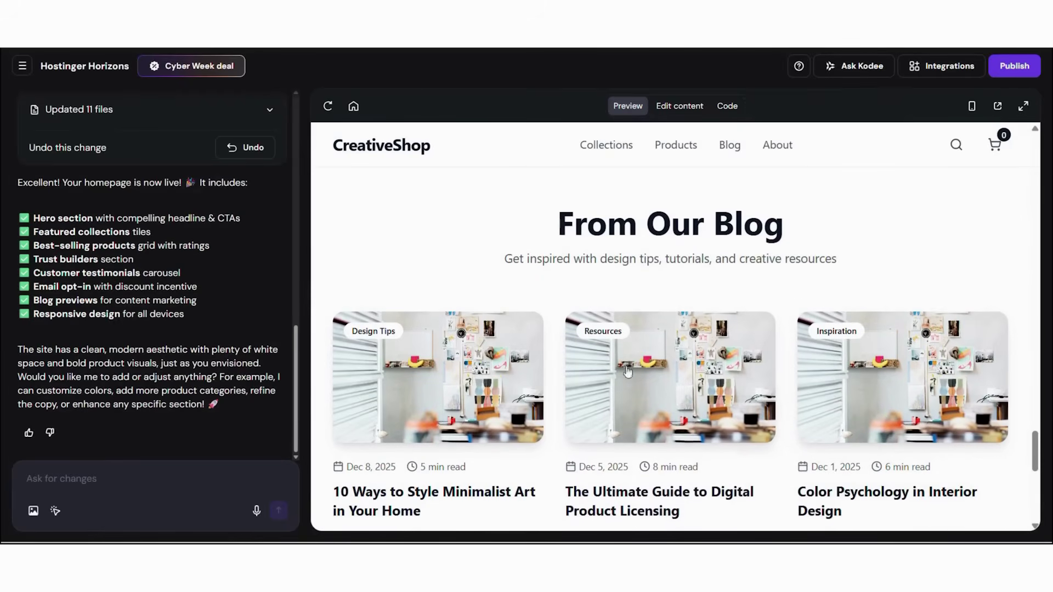
scroll(1006, 294, "down", 1)
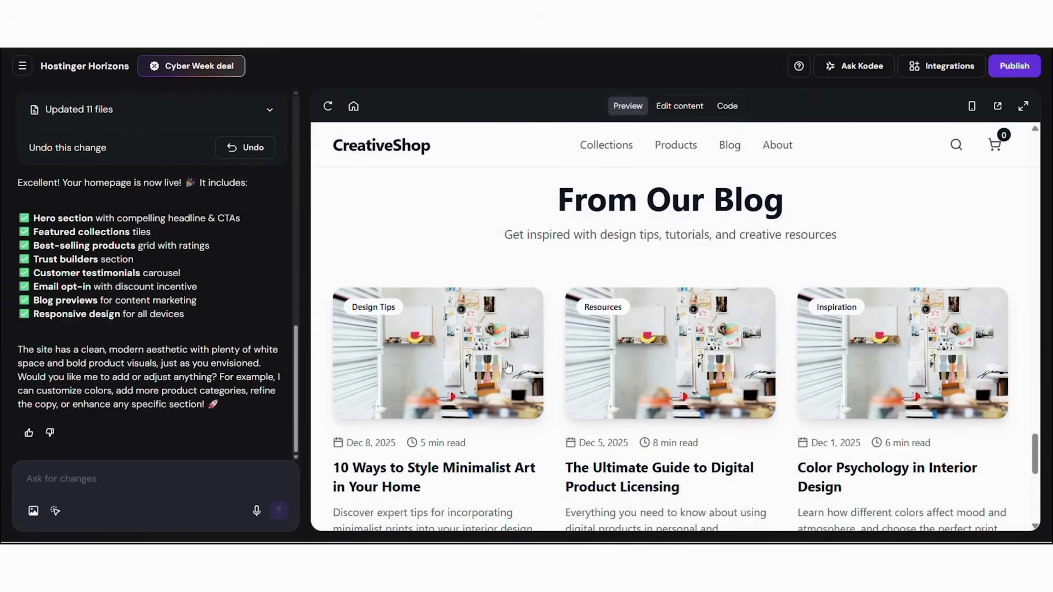
scroll(1024, 310, "down", 3)
scroll(1026, 312, "down", 5)
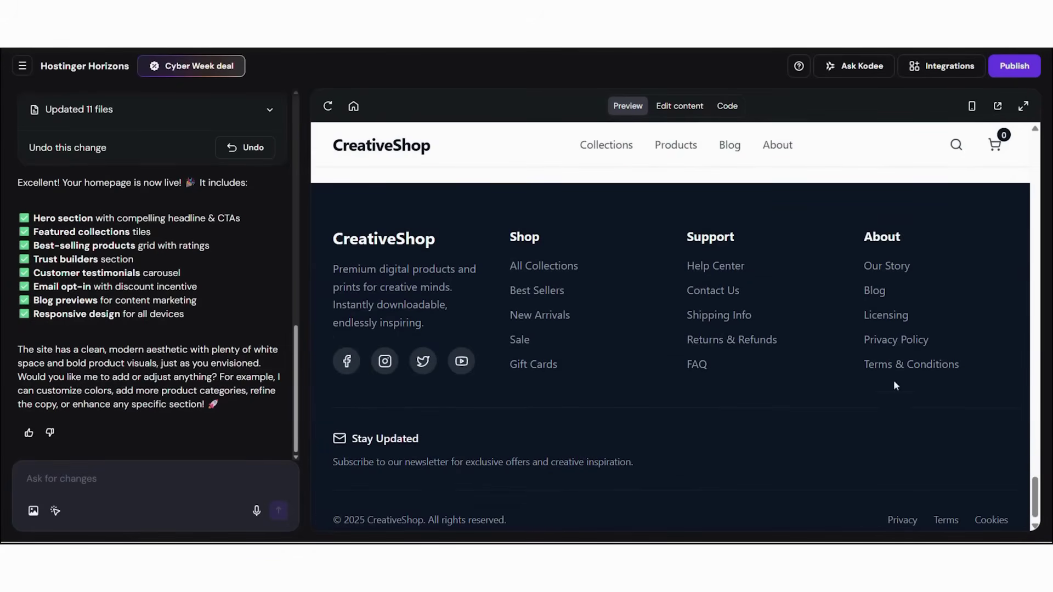
scroll(996, 366, "down", 1)
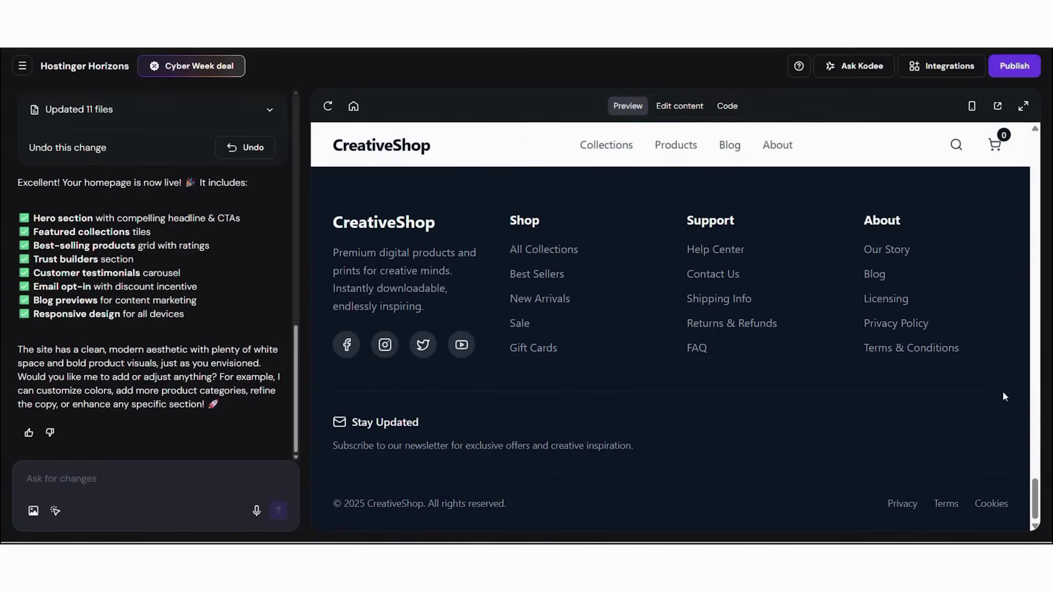
scroll(1002, 383, "up", 1)
scroll(1002, 383, "up", 6)
scroll(1033, 388, "up", 20)
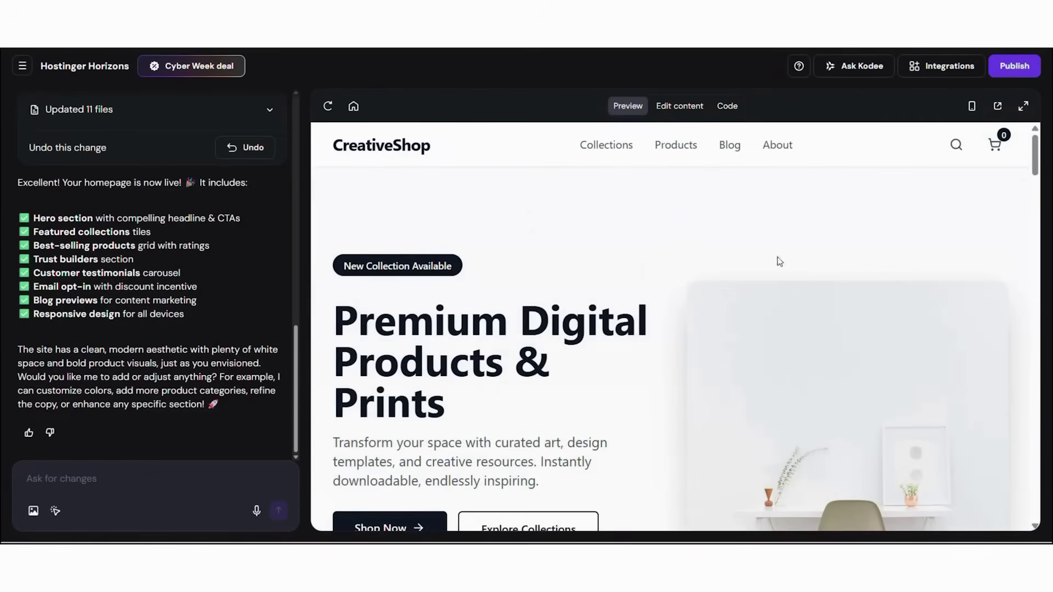
scroll(604, 274, "down", 2)
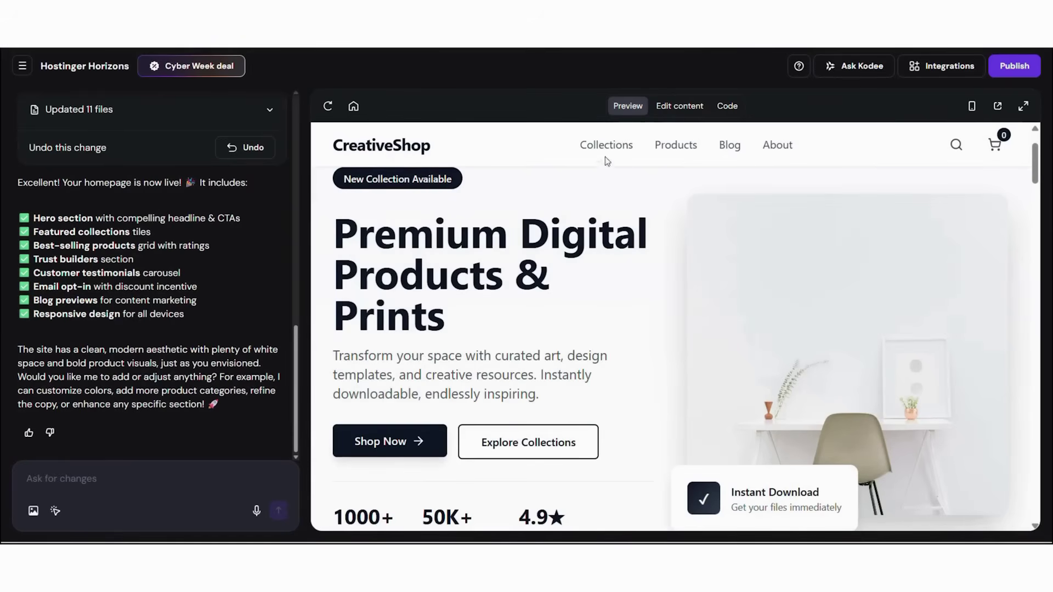
- Jump to the Featured Collections, Best Sellers and From Our Blog sections using the nav links
left_click(608, 149)
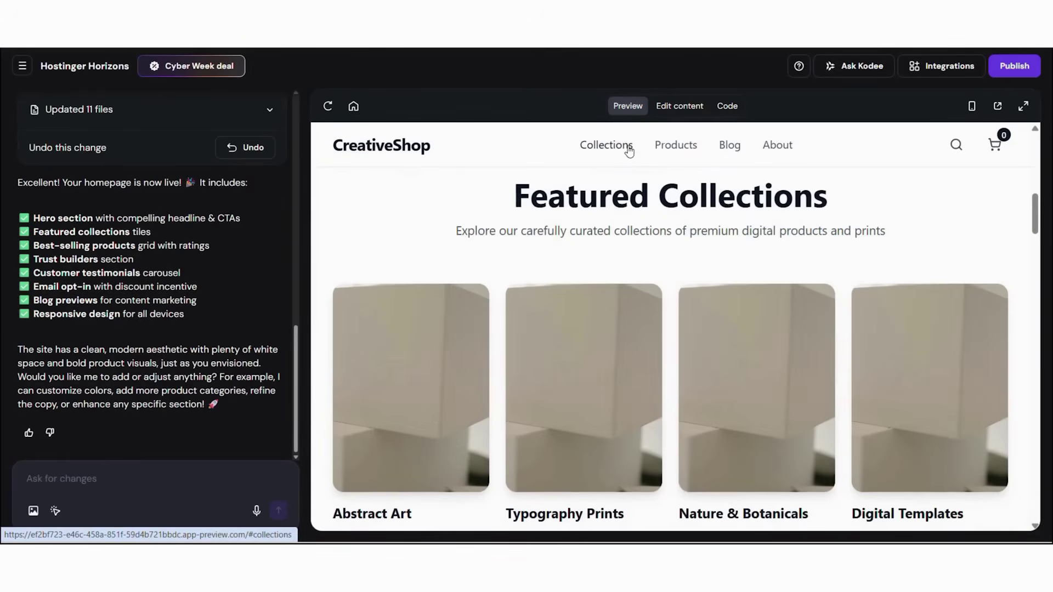
left_click(680, 147)
left_click(730, 146)
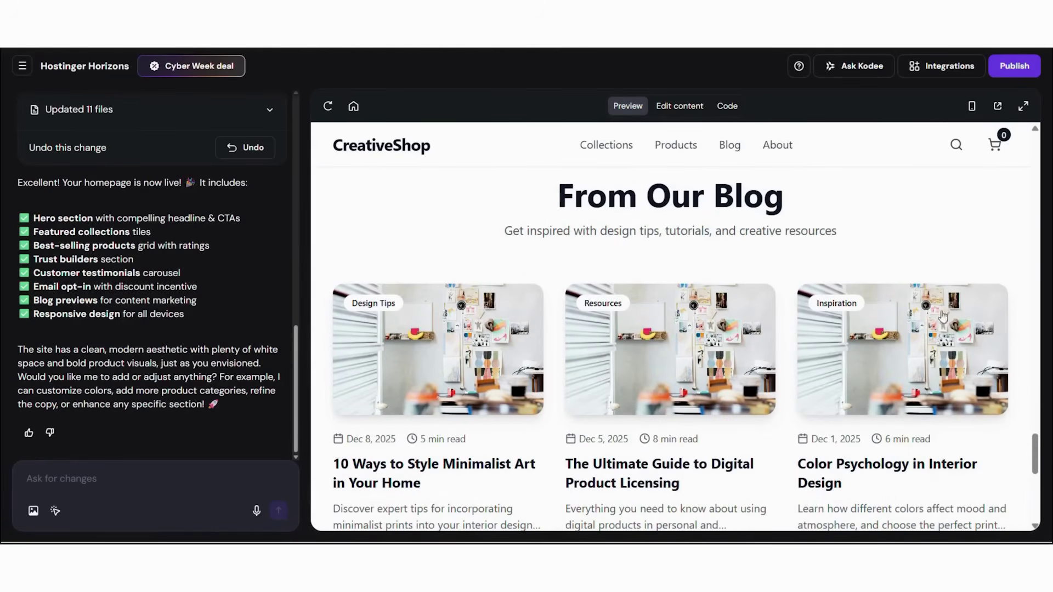
scroll(1013, 289, "up", 5)
scroll(1013, 288, "up", 10)
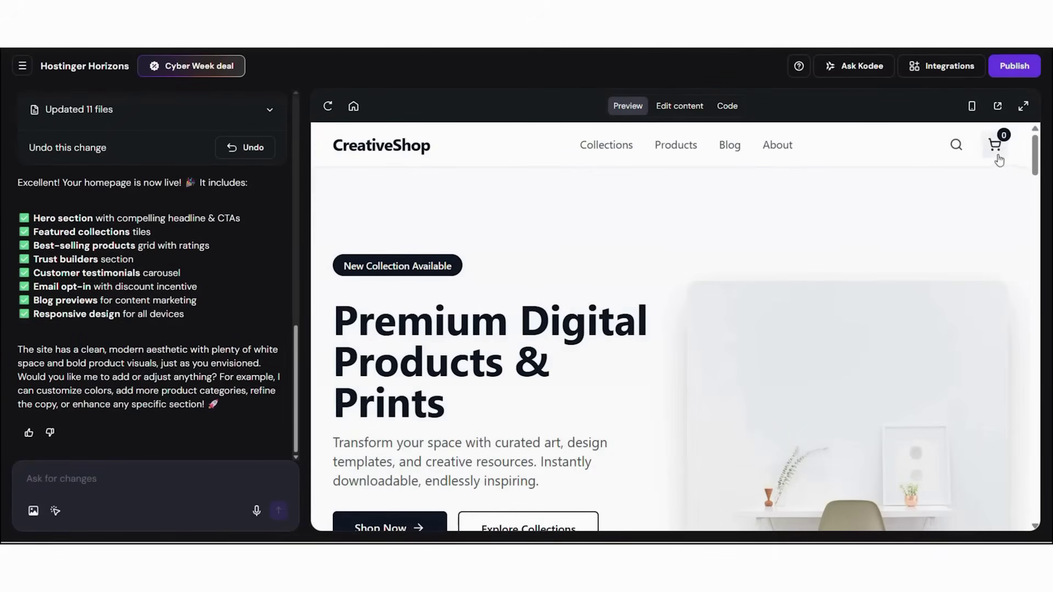
- Browse the page in Edit content mode, return to Preview, and open the Integrations list
left_click(679, 110)
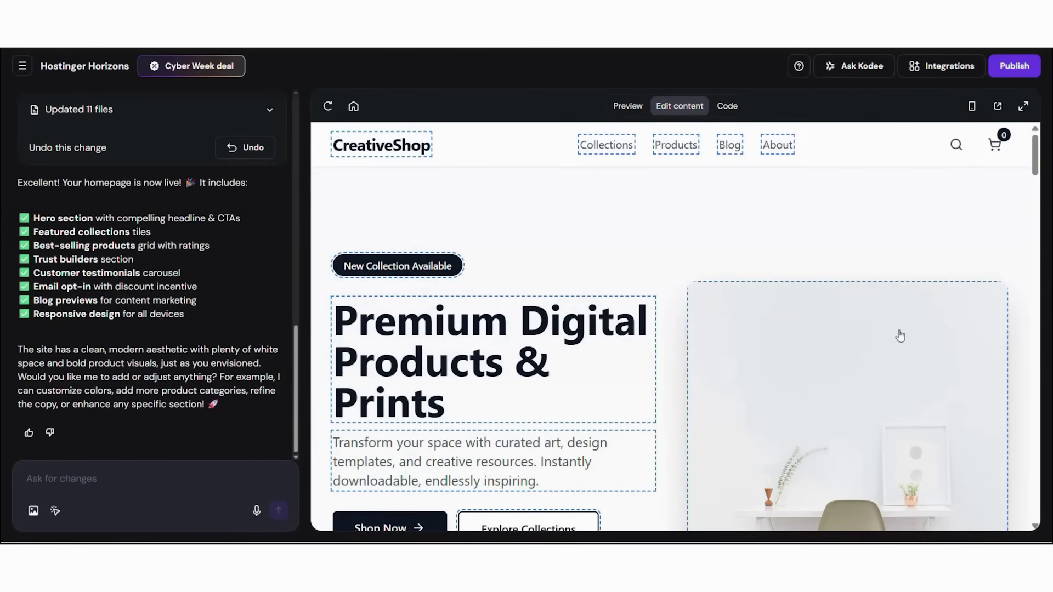
scroll(1029, 319, "down", 10)
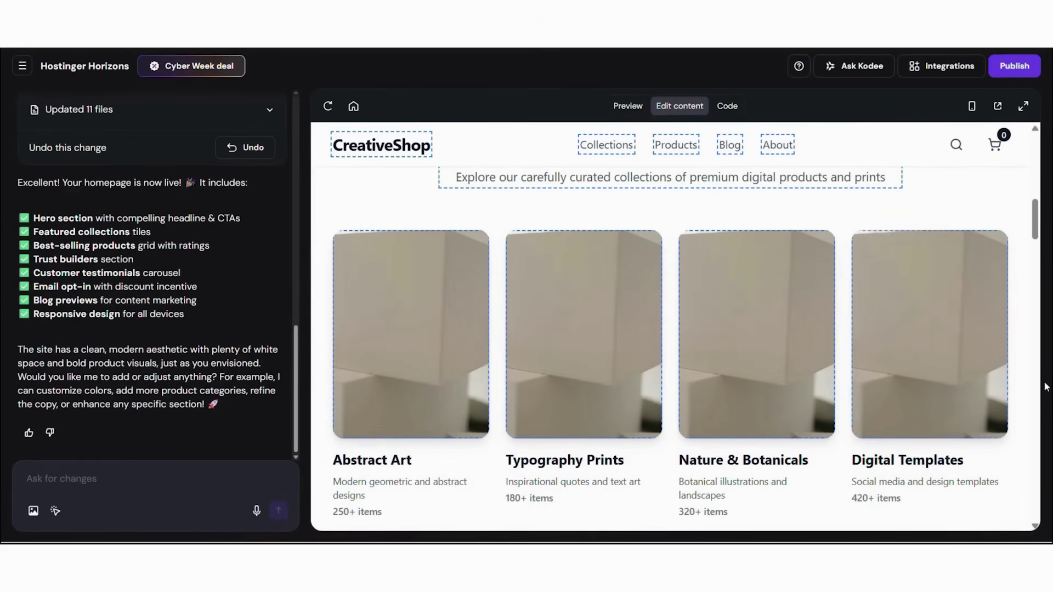
scroll(1036, 344, "down", 15)
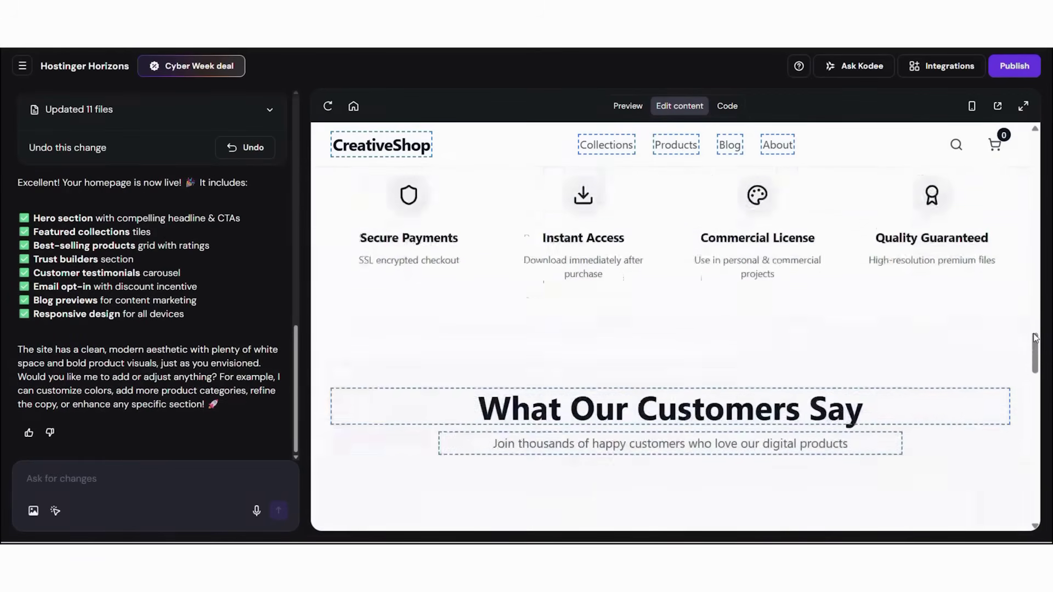
scroll(1034, 335, "up", 20)
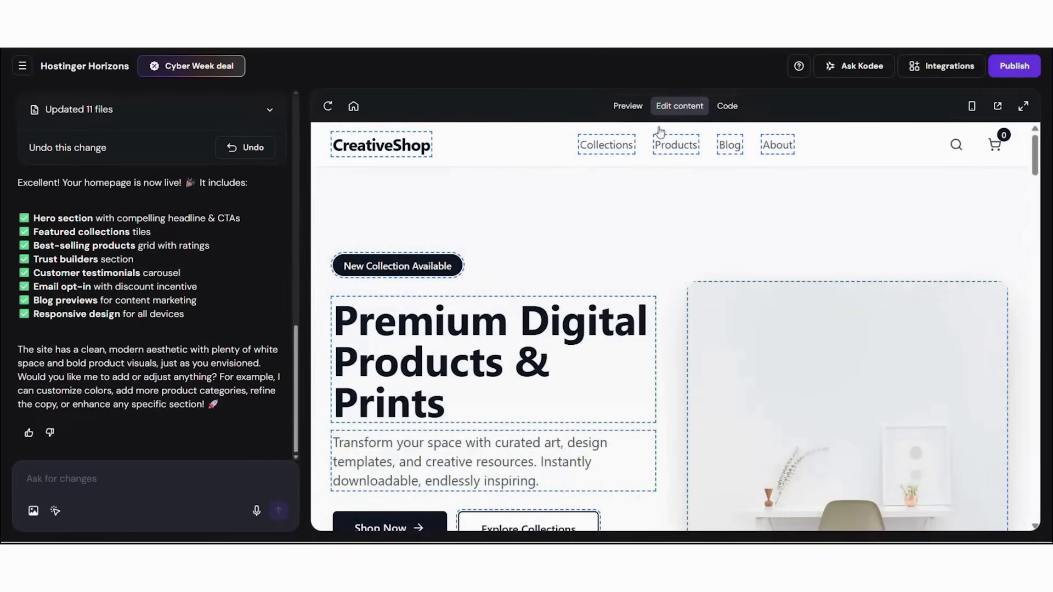
left_click(631, 107)
left_click(946, 66)
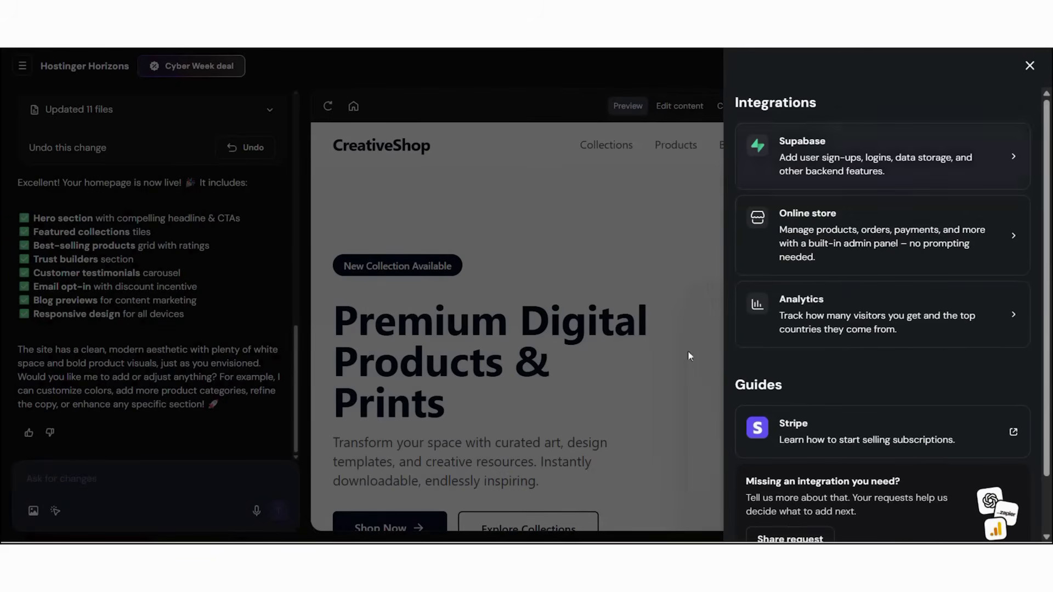
- Close the Integrations panel listing Supabase, Online store and Analytics
left_click(1030, 66)
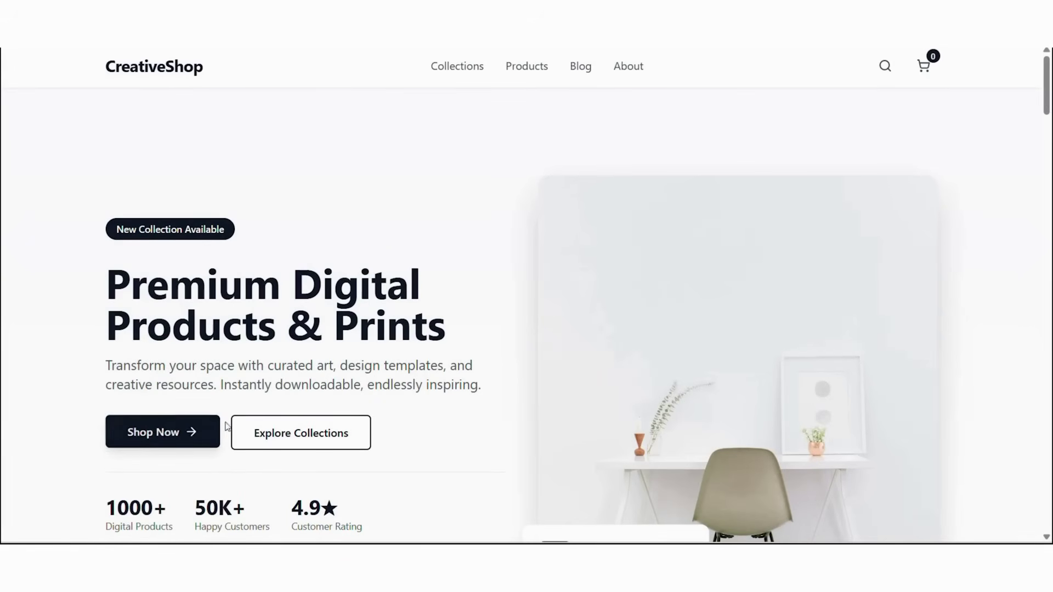
- Jump to Featured Collections in the full-screen preview, tour the whole page, then exit full screen
left_click(469, 68)
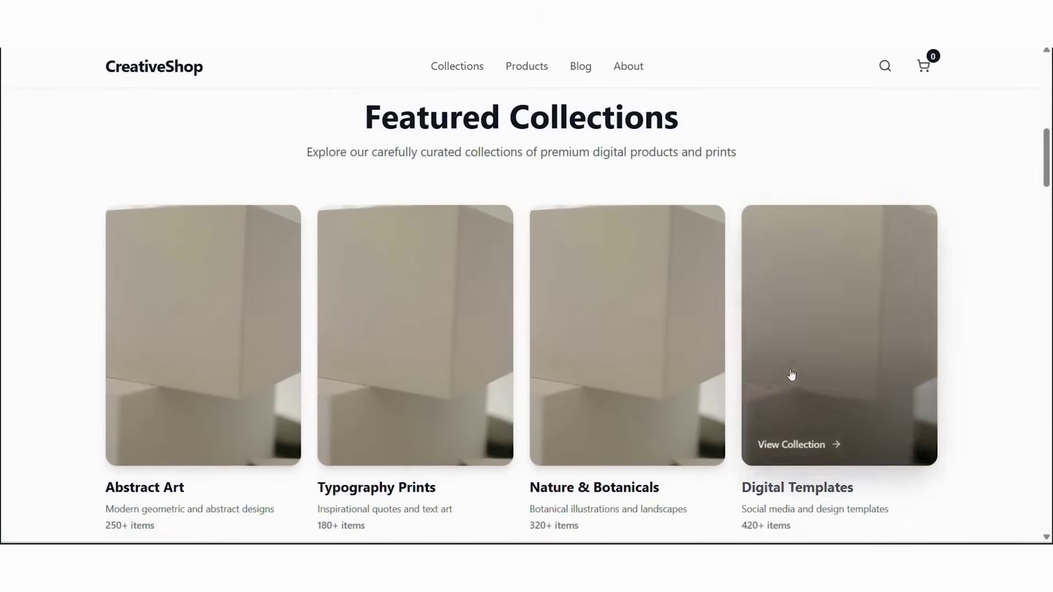
scroll(946, 360, "down", 8)
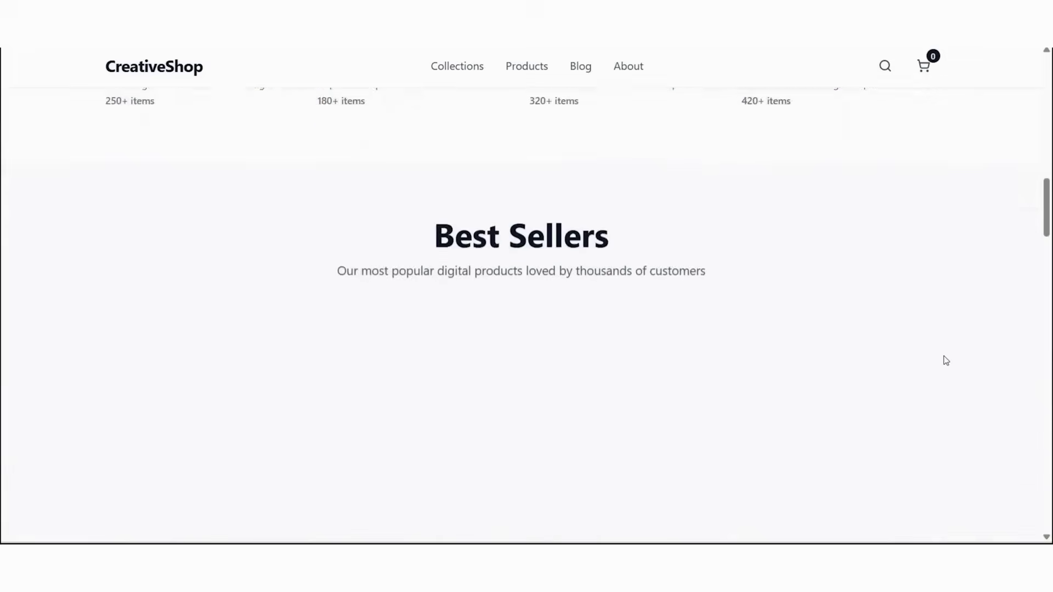
scroll(946, 360, "down", 4)
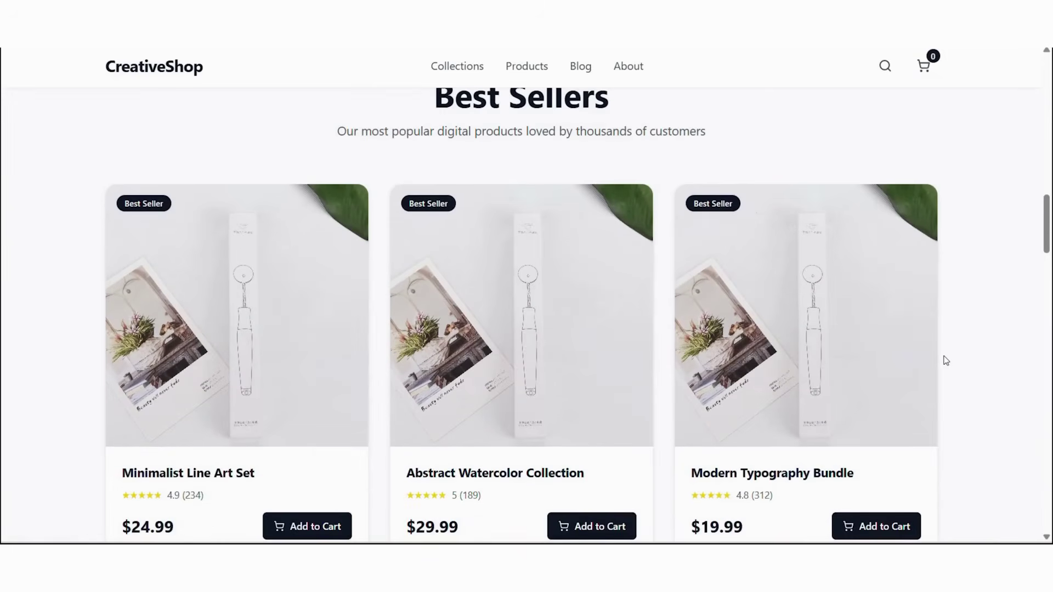
scroll(946, 361, "down", 13)
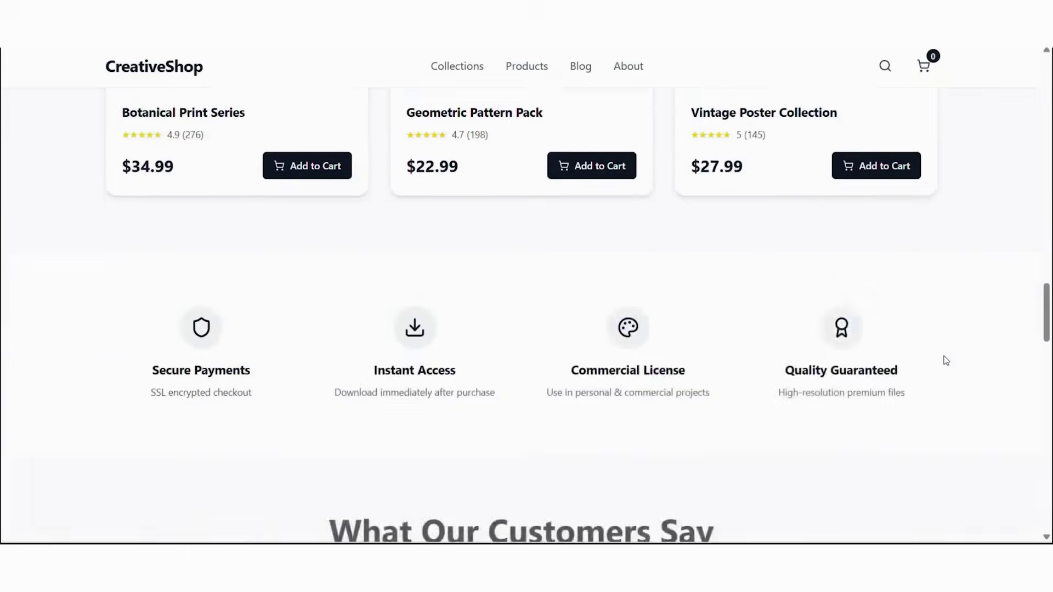
scroll(946, 360, "down", 9)
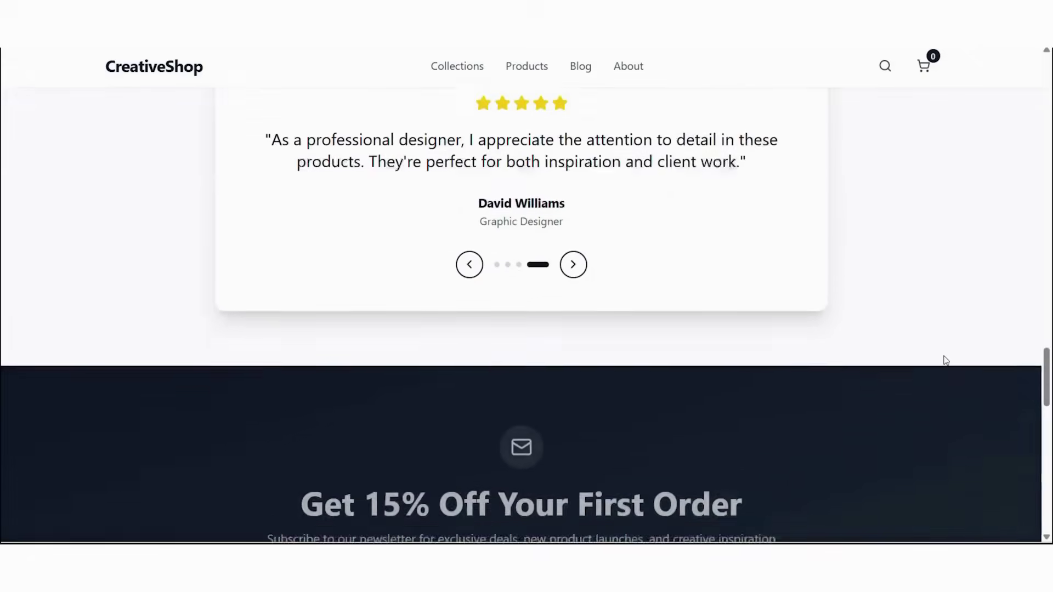
scroll(945, 360, "down", 8)
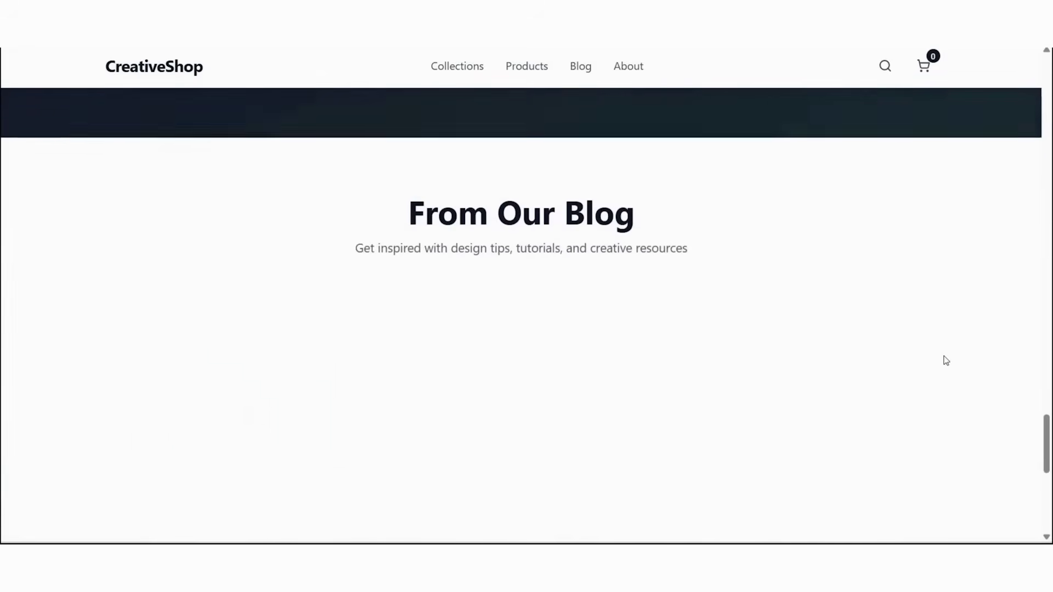
scroll(947, 360, "down", 7)
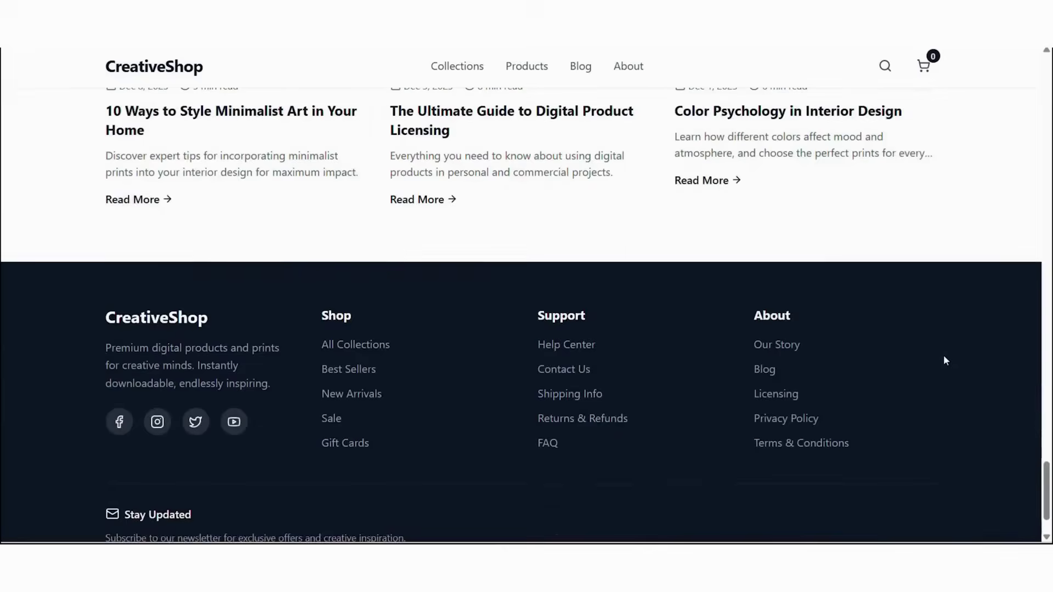
scroll(944, 360, "up", 20)
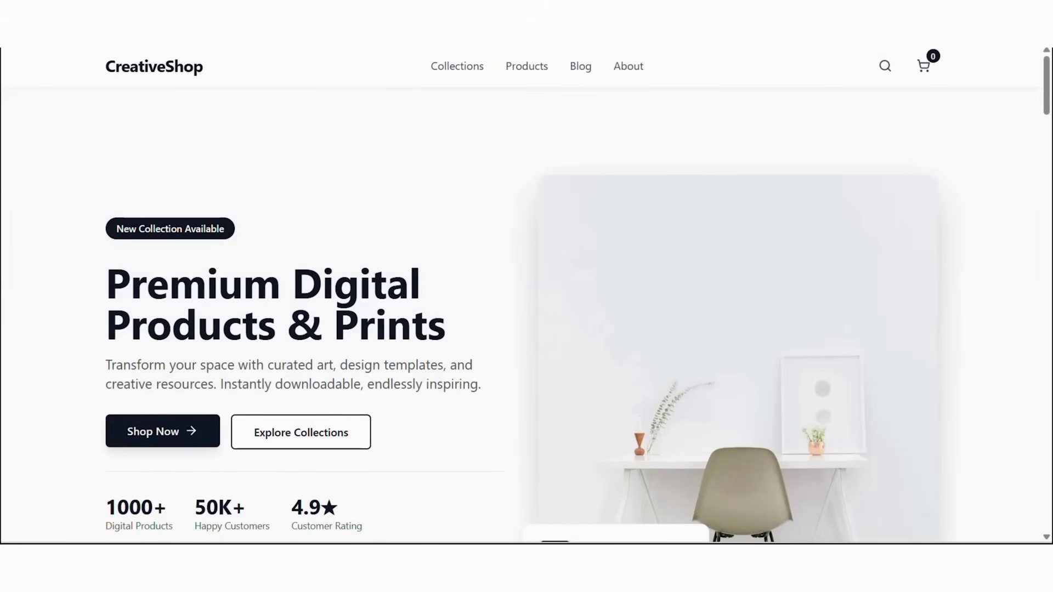
key("Escape")
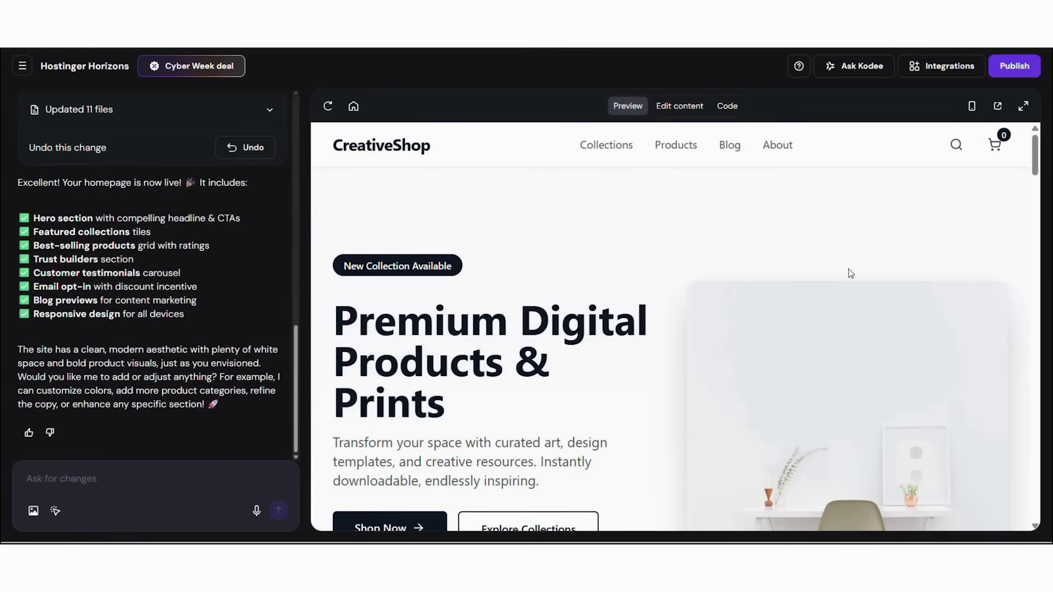
left_click(727, 106)
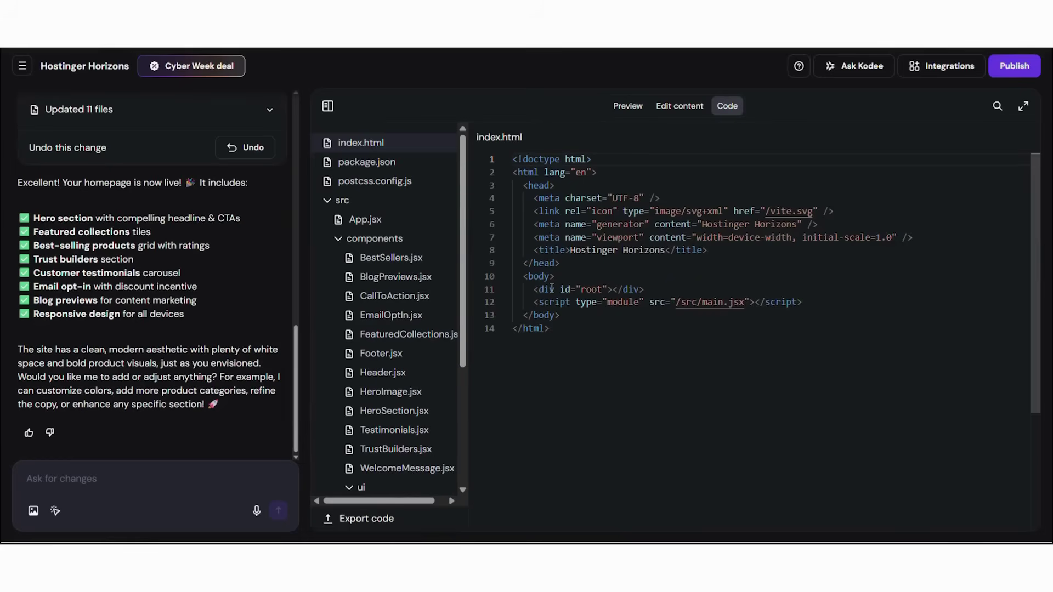
left_click(359, 181)
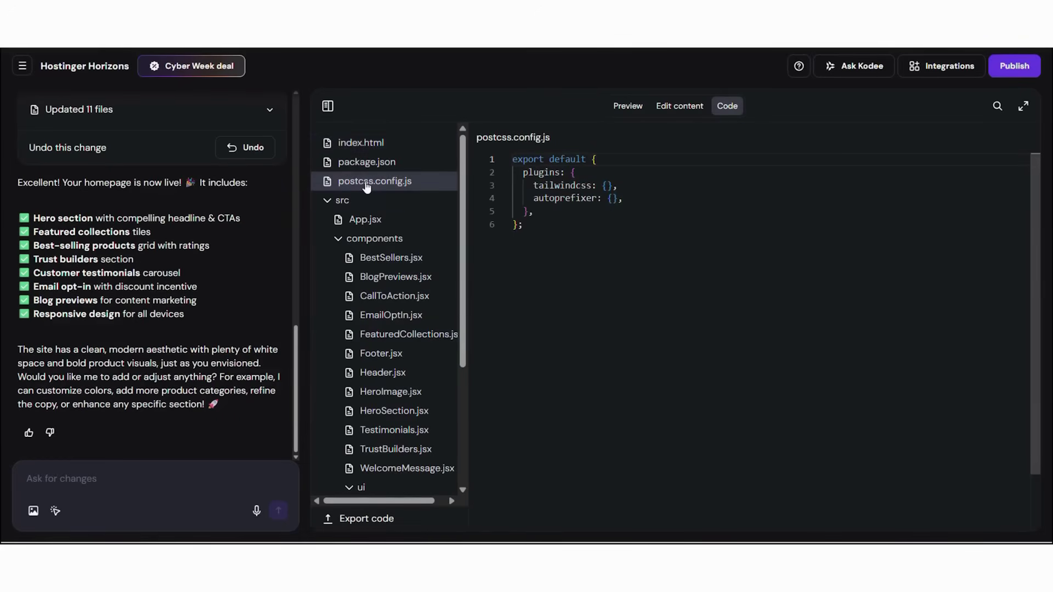
left_click(402, 226)
left_click(386, 258)
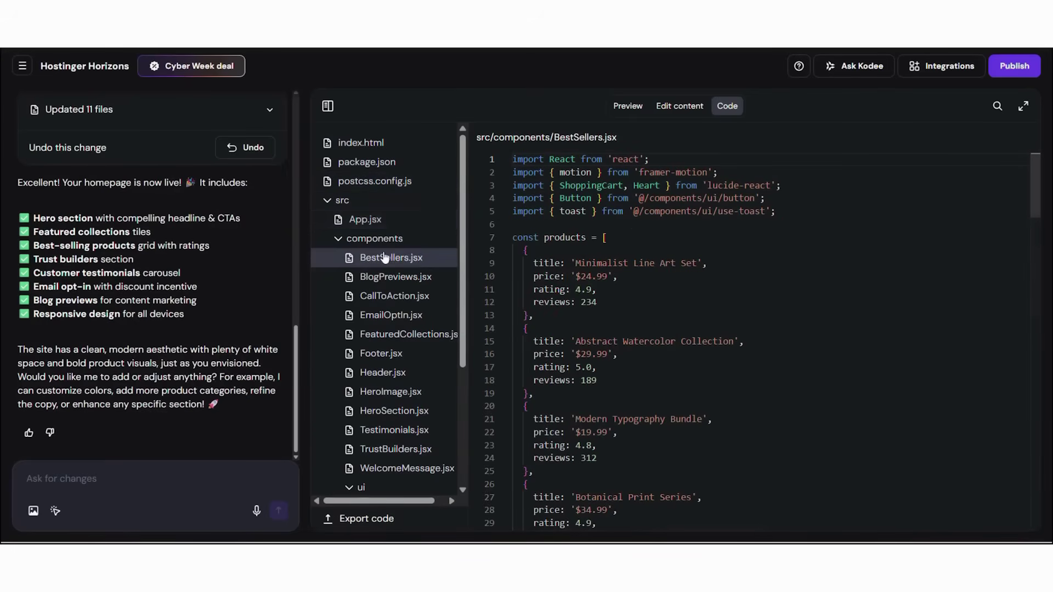
left_click(431, 315)
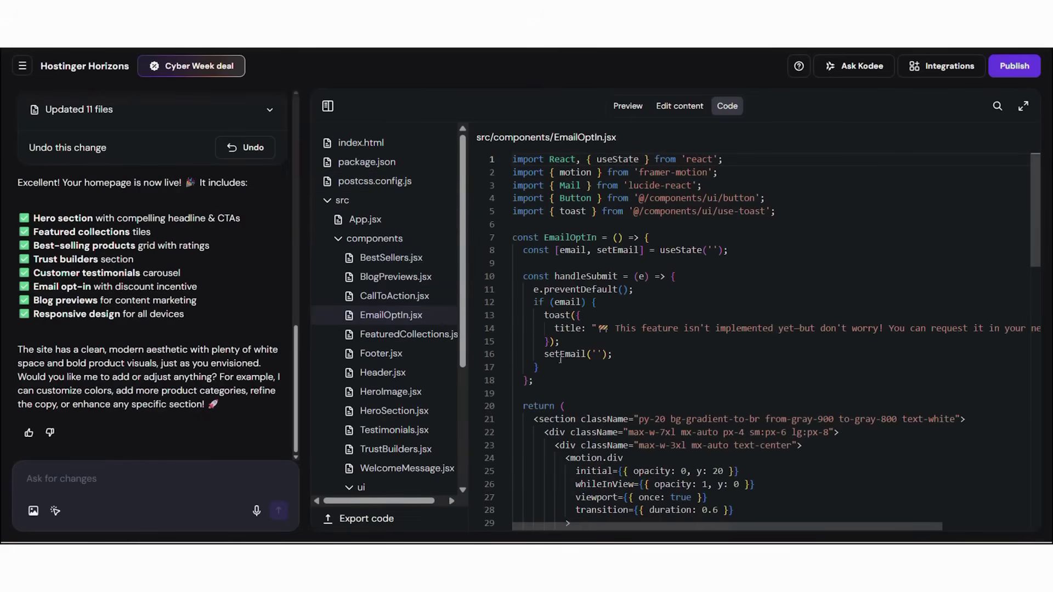
left_click(409, 258)
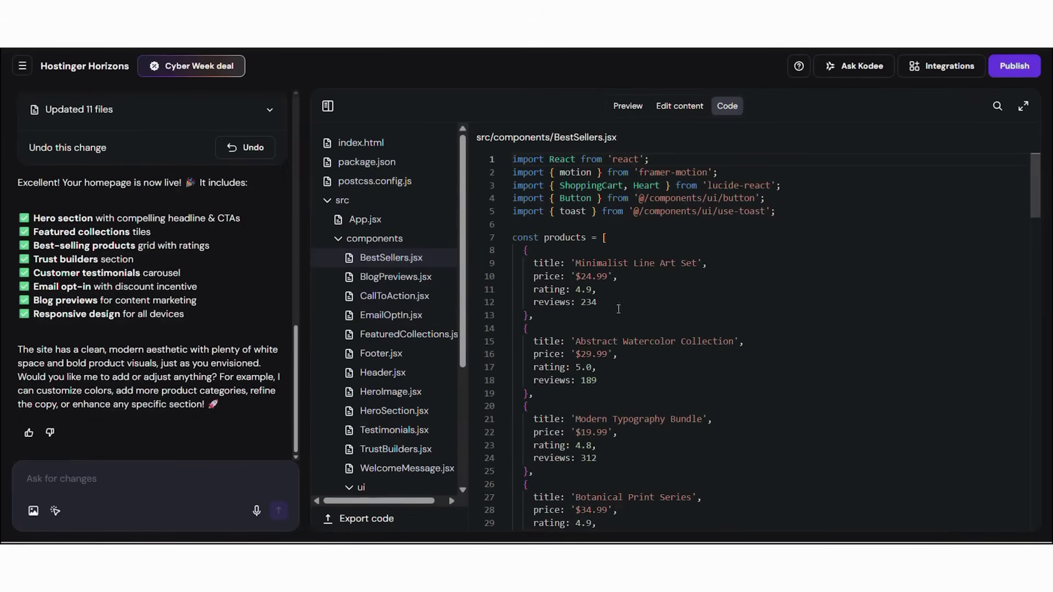
left_click(619, 108)
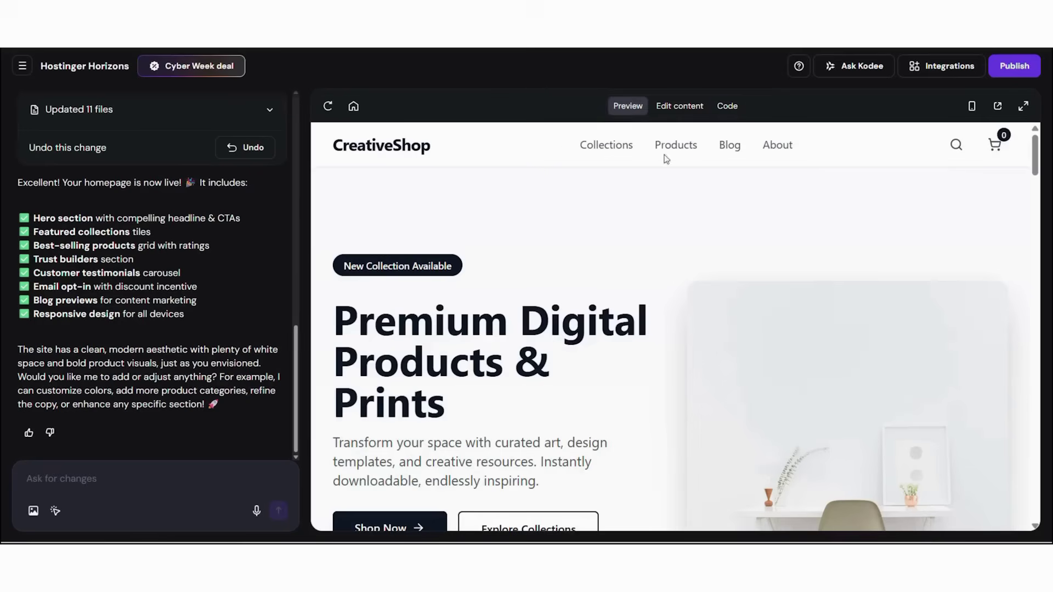
scroll(679, 255, "down", 10)
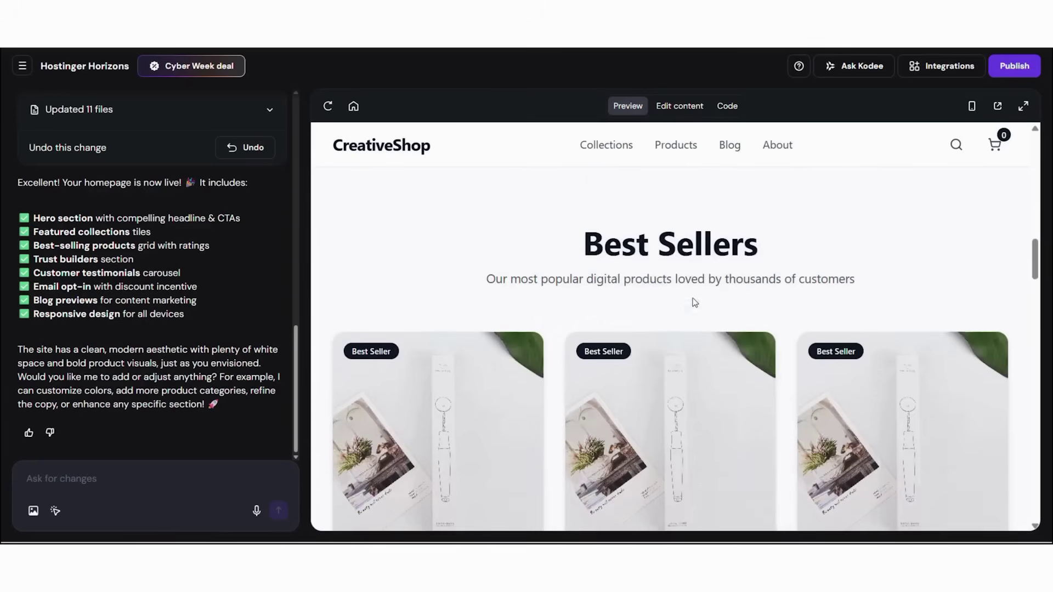
scroll(713, 296, "down", 1)
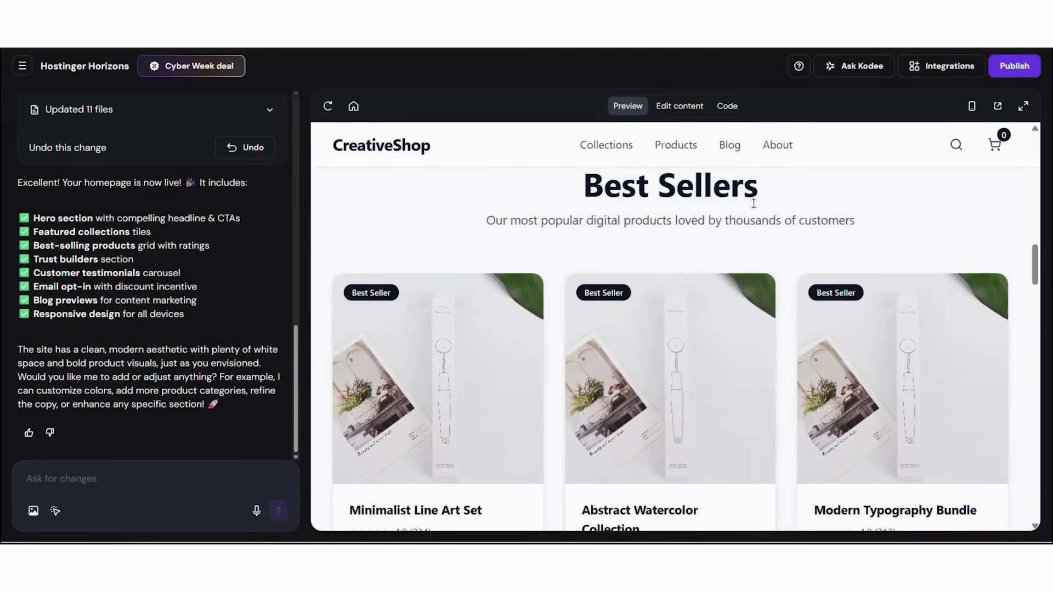
left_click(730, 106)
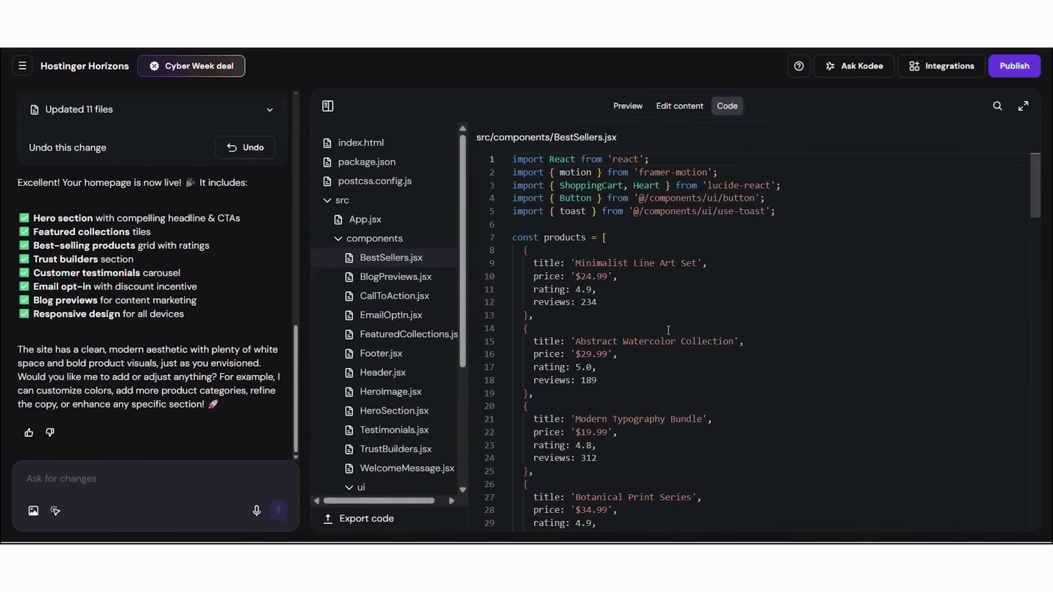
left_click(634, 108)
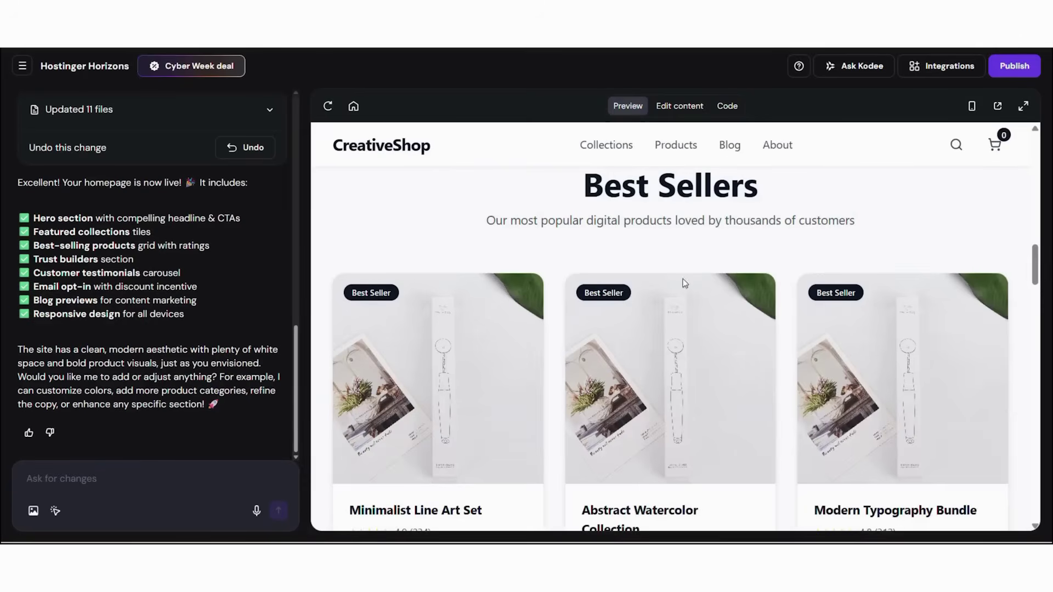
left_click(729, 107)
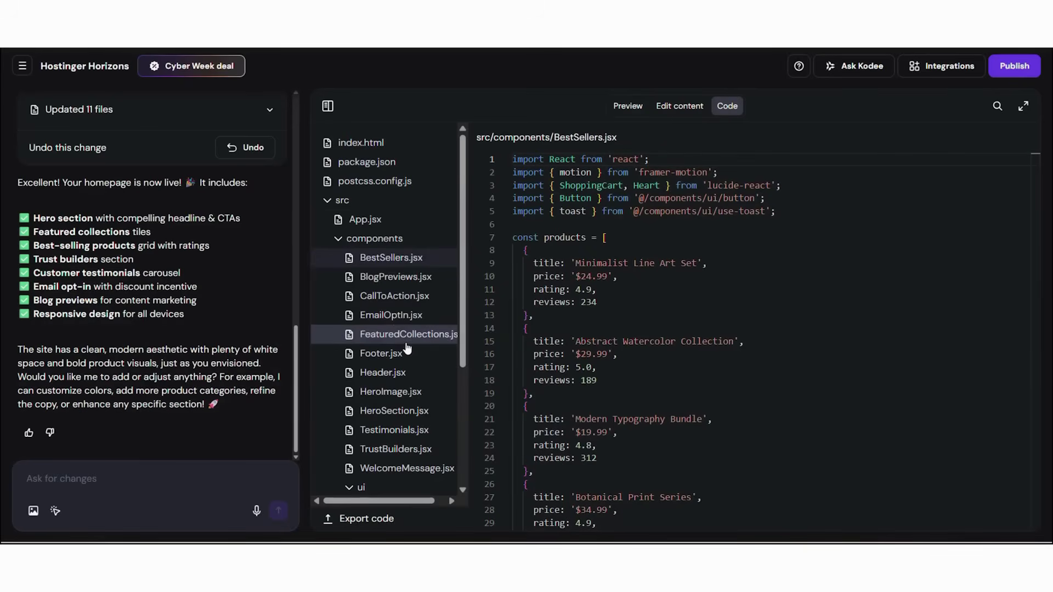
scroll(448, 393, "down", 5)
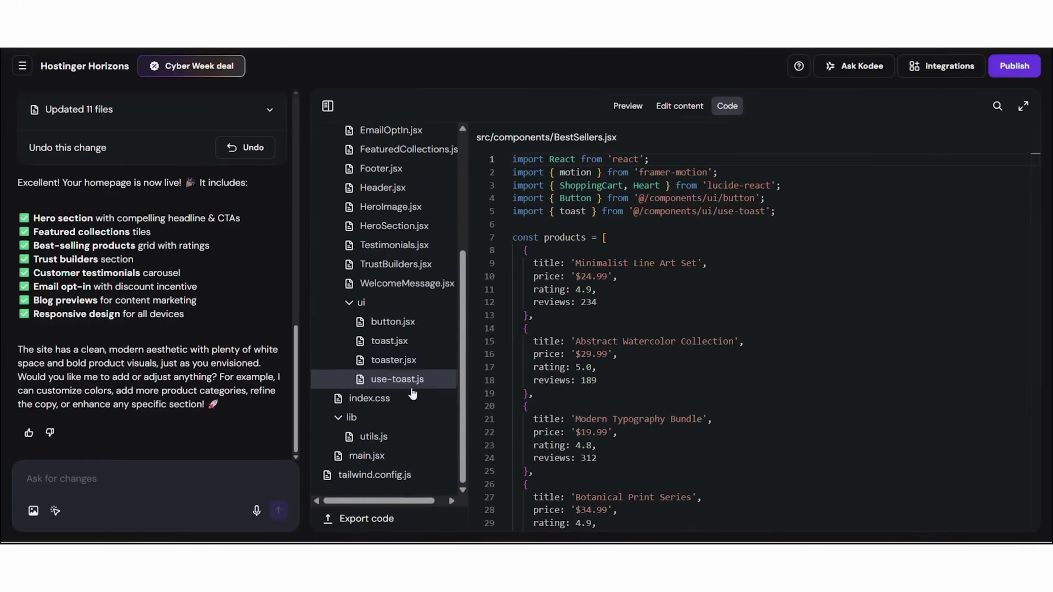
scroll(396, 403, "up", 5)
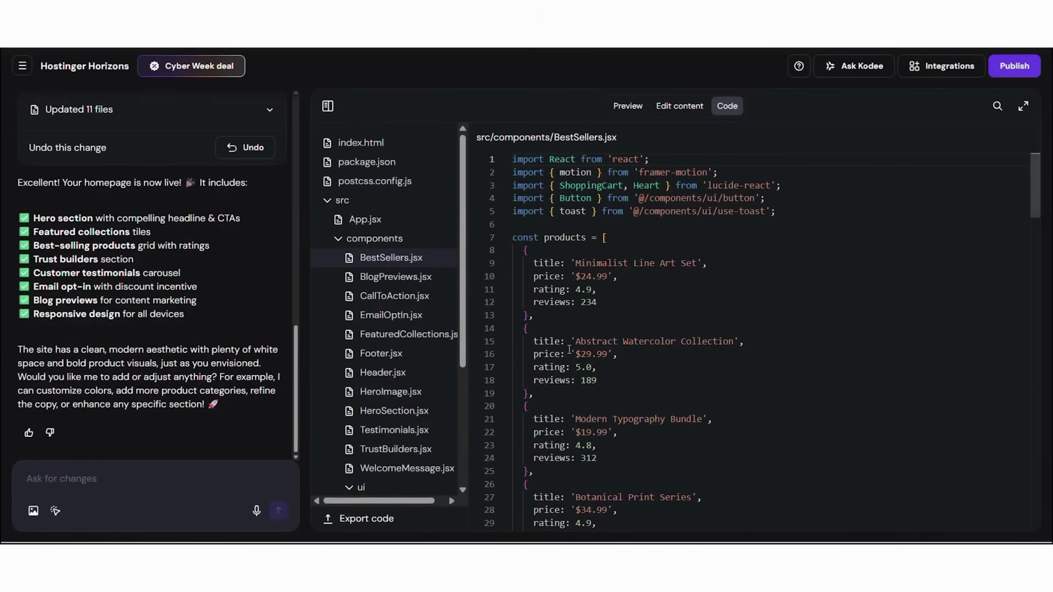
left_click(628, 106)
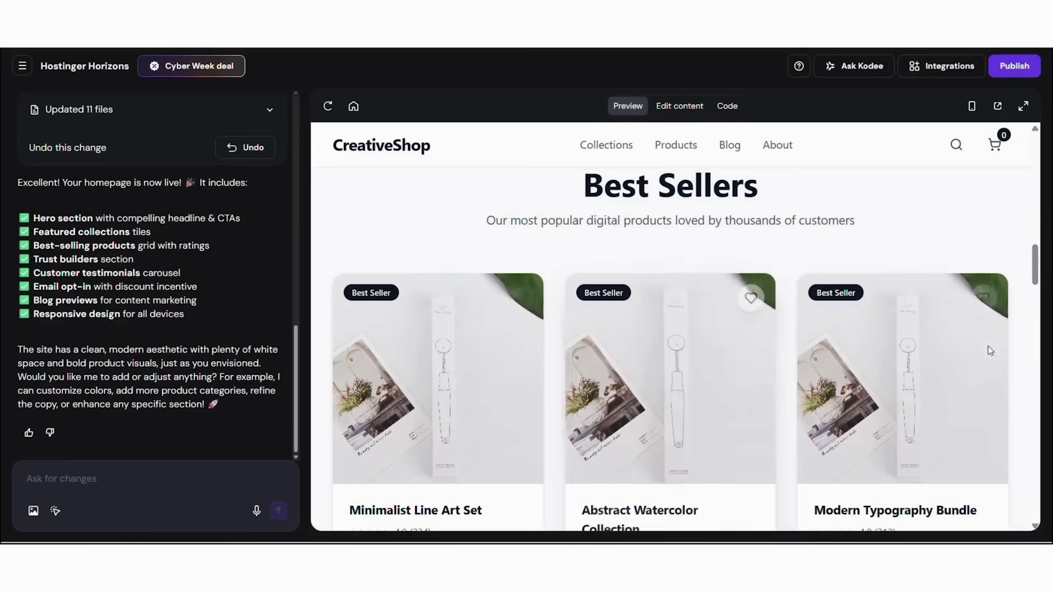
scroll(1026, 296, "up", 10)
scroll(1025, 300, "down", 2)
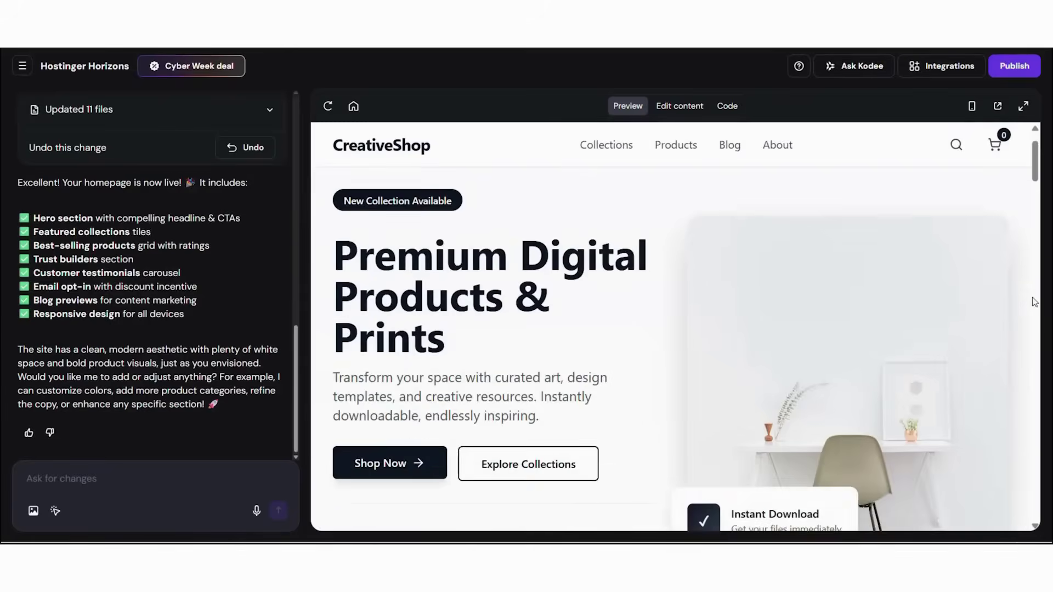
- Scroll through the finished CreativeShop preview from its "Premium Digital Products & Prints" hero
scroll(640, 412, "down", 10)
scroll(639, 413, "down", 15)
scroll(839, 400, "up", 15)
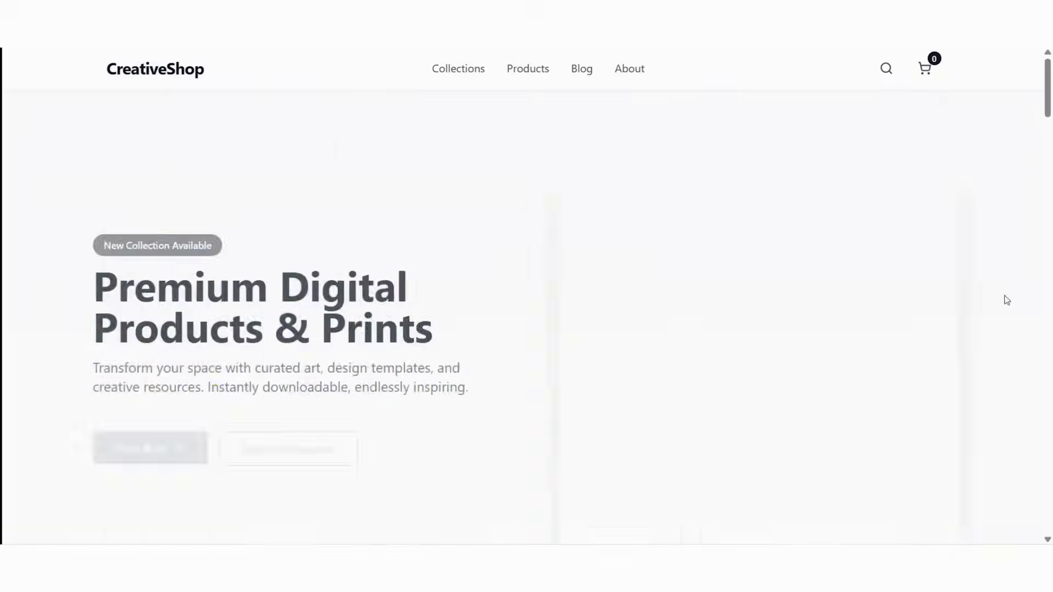